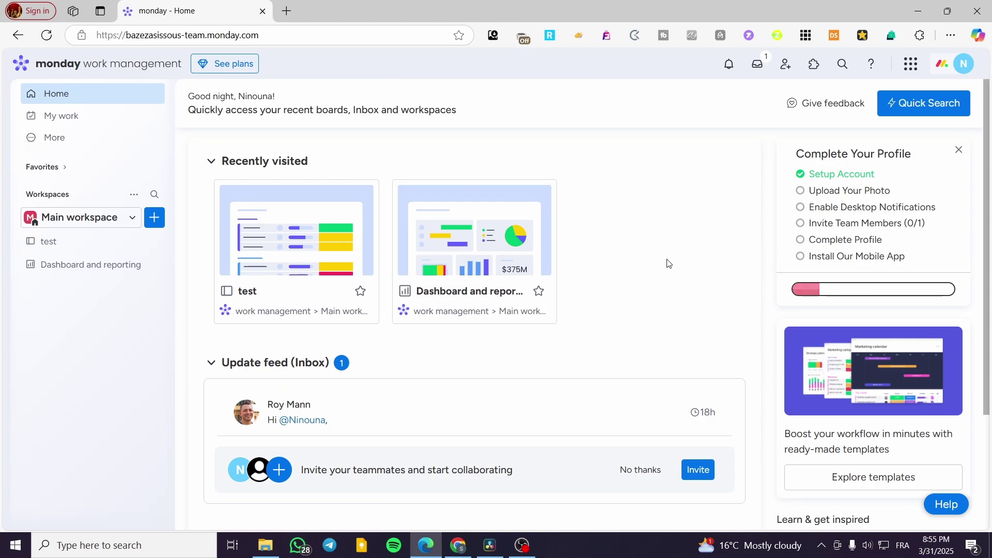
# Step: Open the test board in the Main workspace and switch to its Main Table view
pyautogui.click(46, 241)
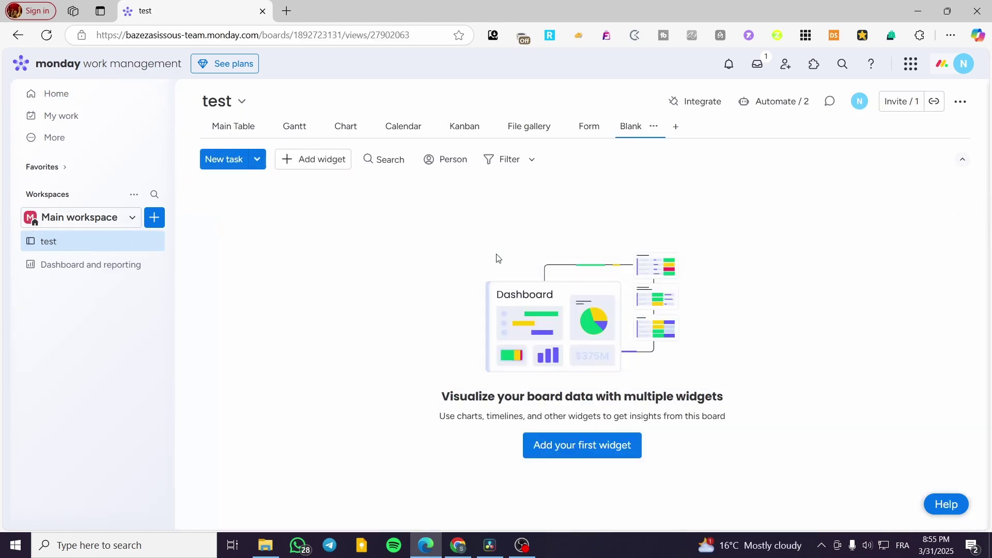
pyautogui.click(105, 223)
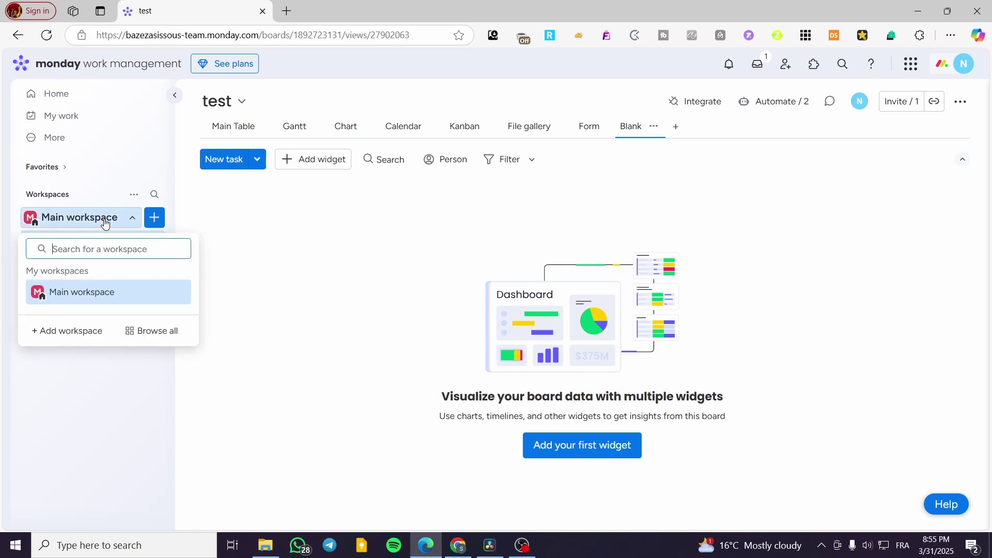
pyautogui.click(235, 128)
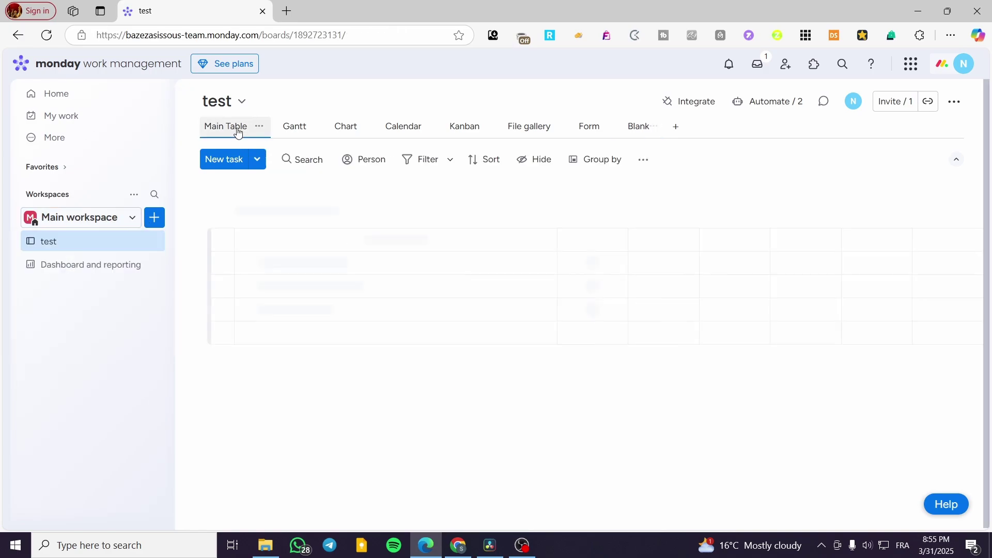
pyautogui.click(154, 241)
pyautogui.click(154, 218)
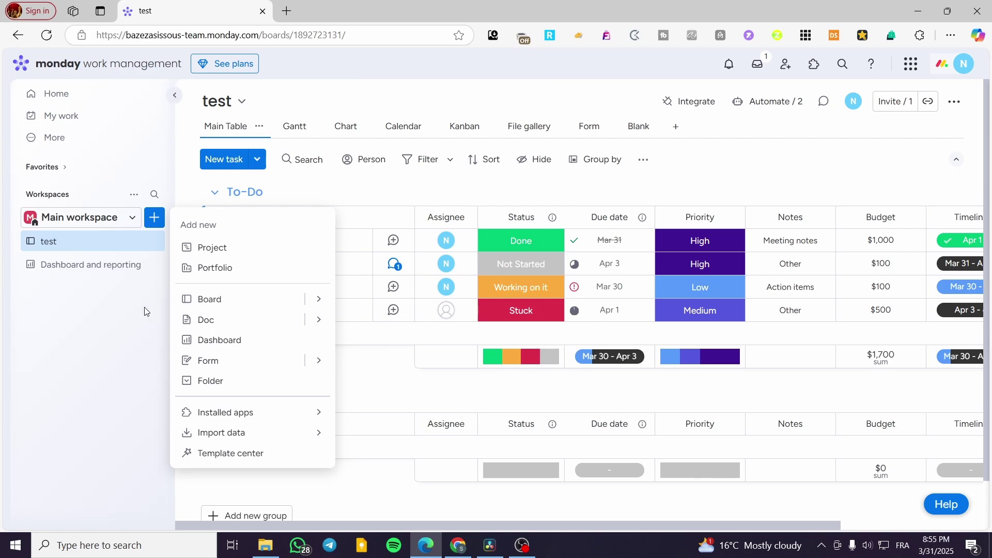
pyautogui.click(124, 312)
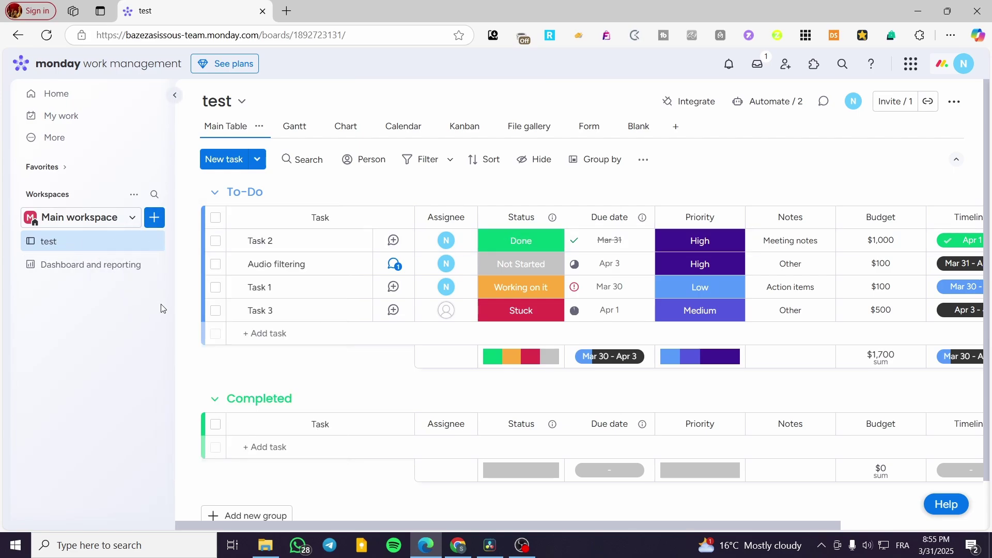
pyautogui.scroll(-1, 277, 348)
pyautogui.scroll(1, 277, 345)
pyautogui.moveTo(341, 192); pyautogui.dragTo(339, 215)
# Step: Add a new Table view to the test board and display it
pyautogui.click(676, 126)
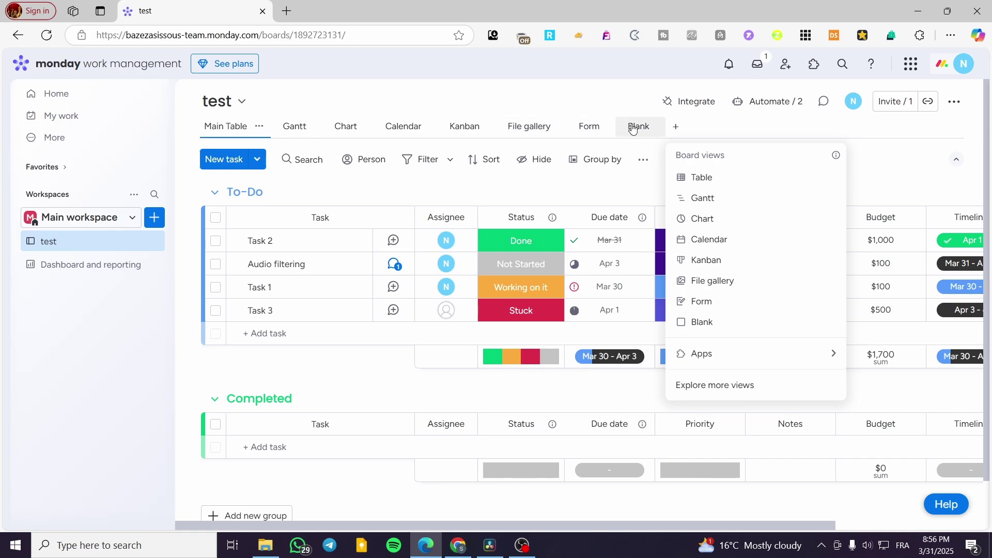
pyautogui.click(707, 178)
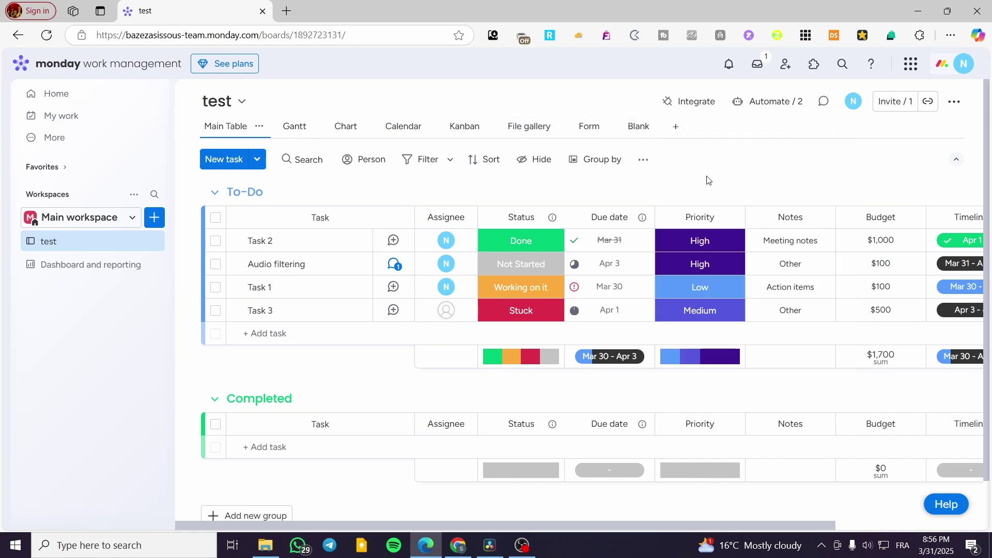
pyautogui.click(238, 127)
pyautogui.click(683, 127)
# Step: Delete the newly added Table view from the board and dismiss the notification
pyautogui.click(707, 129)
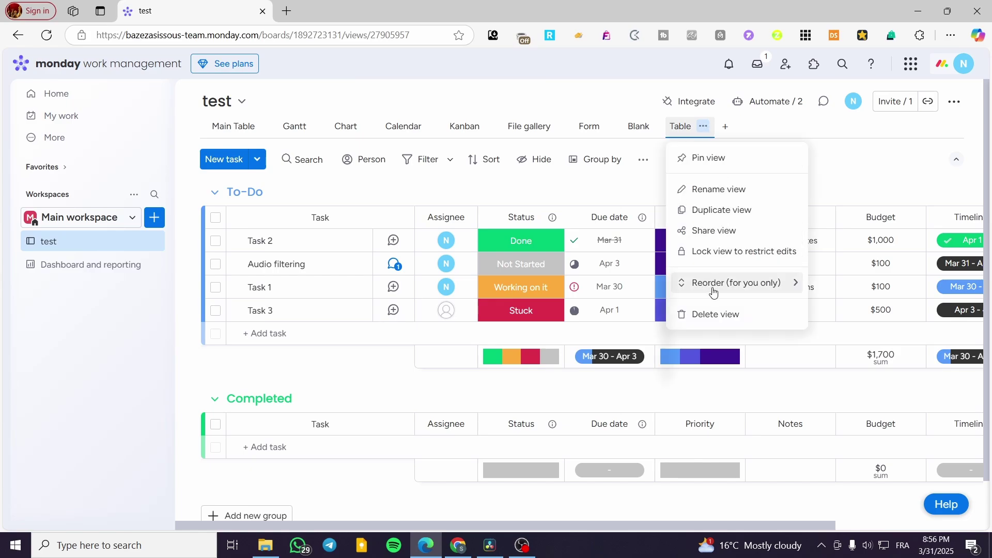
pyautogui.click(704, 312)
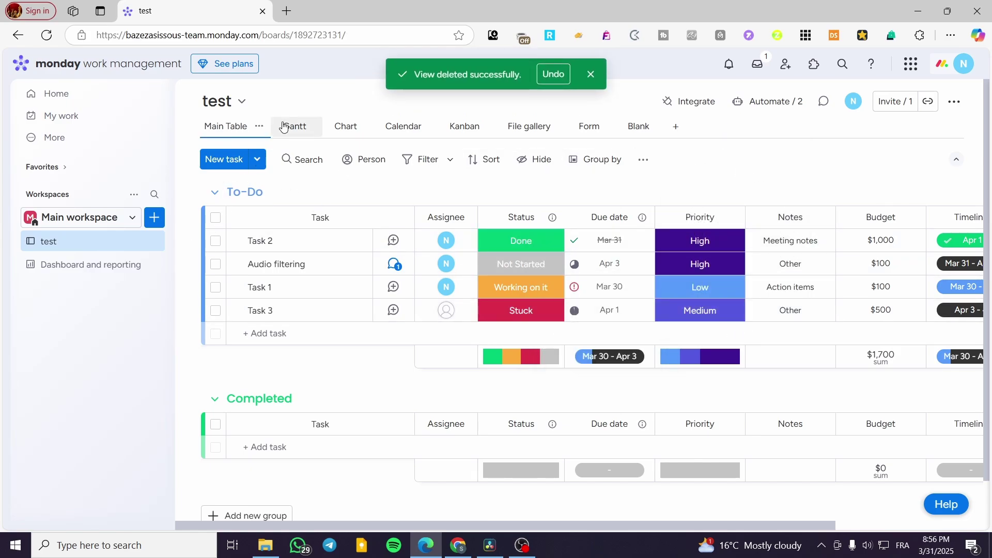
pyautogui.click(590, 78)
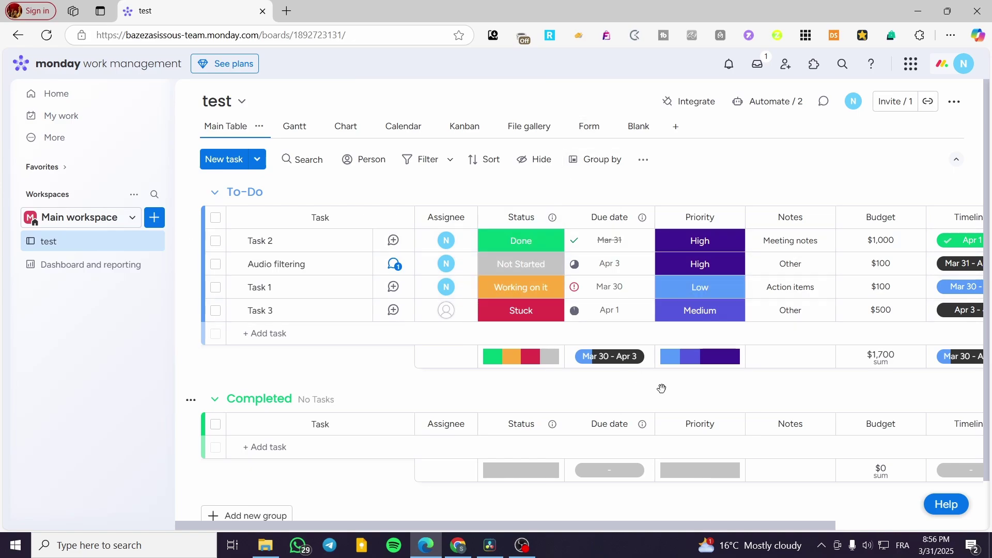
# Step: Delete the Files column from the Main Table
pyautogui.moveTo(659, 532); pyautogui.dragTo(545, 515)
pyautogui.moveTo(683, 523); pyautogui.dragTo(863, 531)
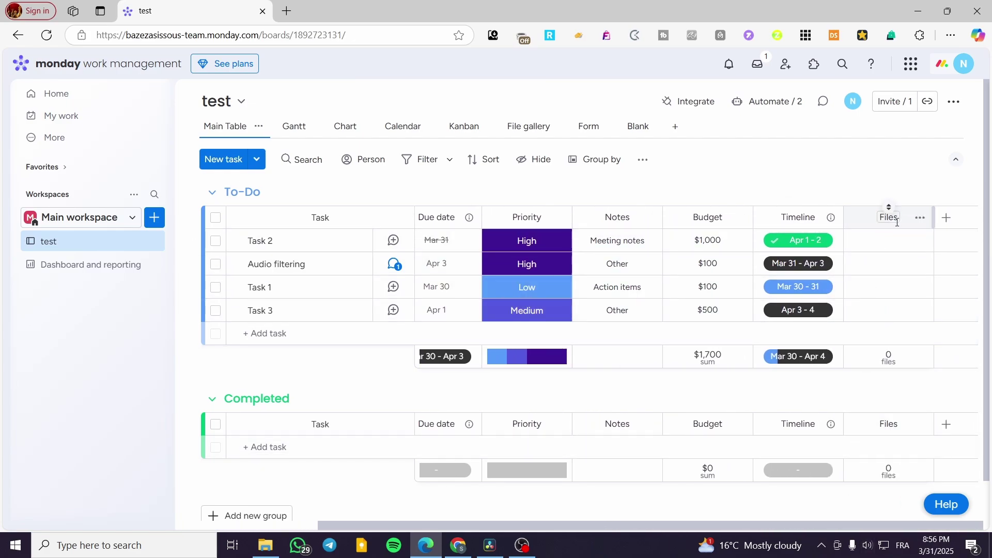
pyautogui.click(921, 218)
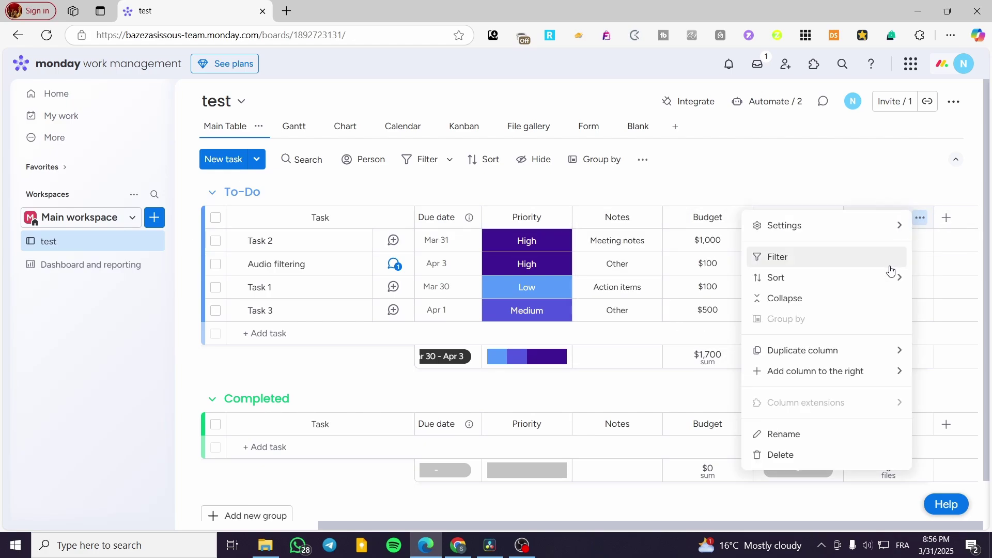
pyautogui.click(833, 457)
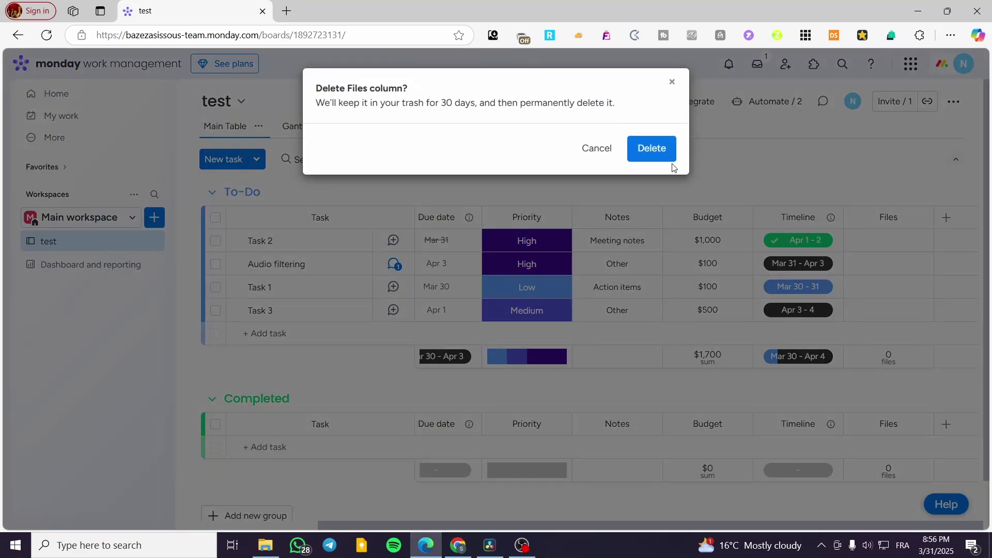
pyautogui.click(652, 149)
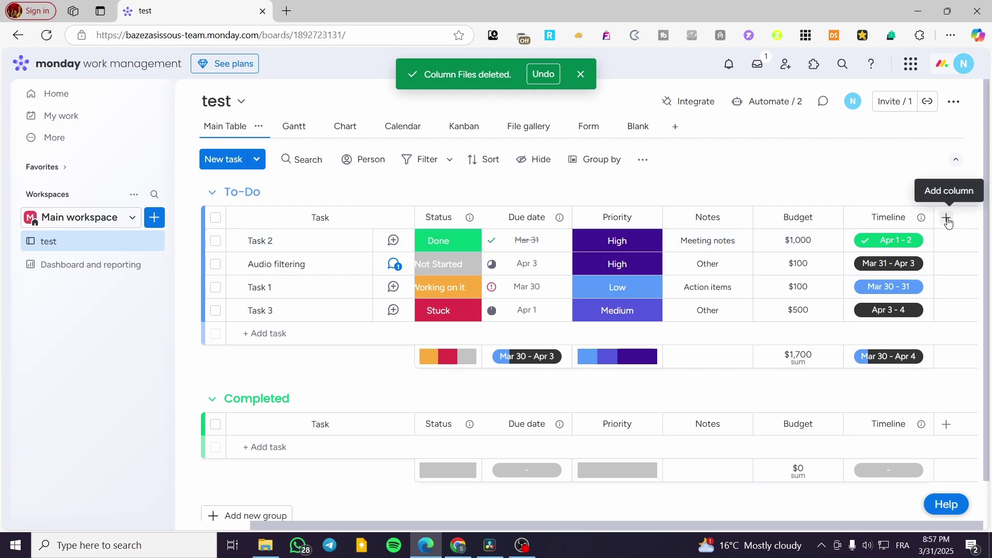
# Step: Narrow the Task column slightly and add a Files column at the end of the table
pyautogui.moveTo(414, 219); pyautogui.dragTo(394, 219)
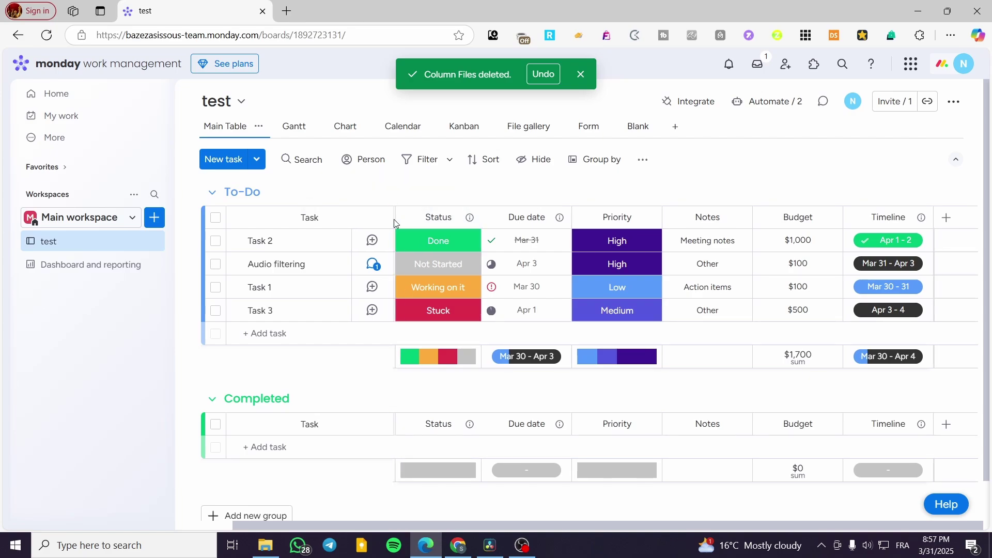
pyautogui.click(945, 219)
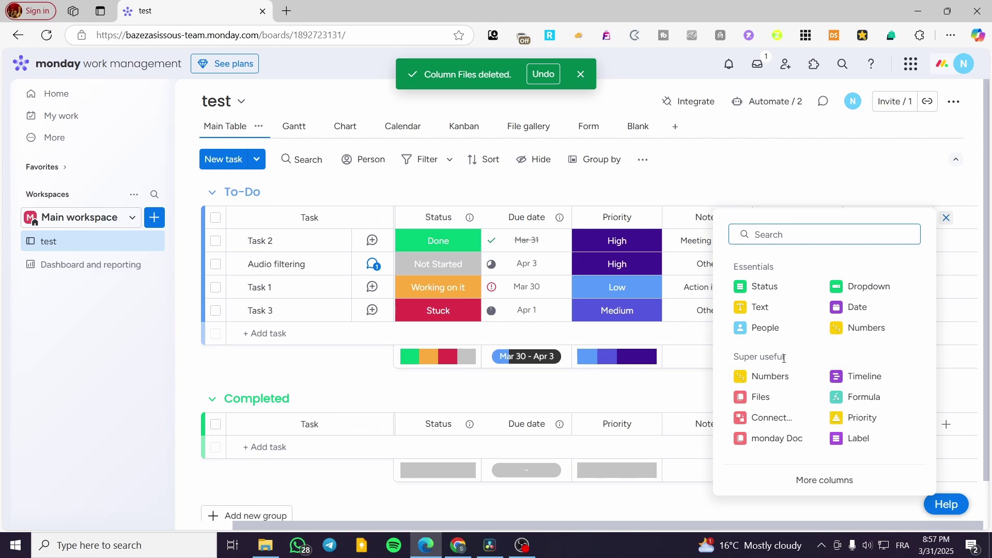
pyautogui.click(757, 398)
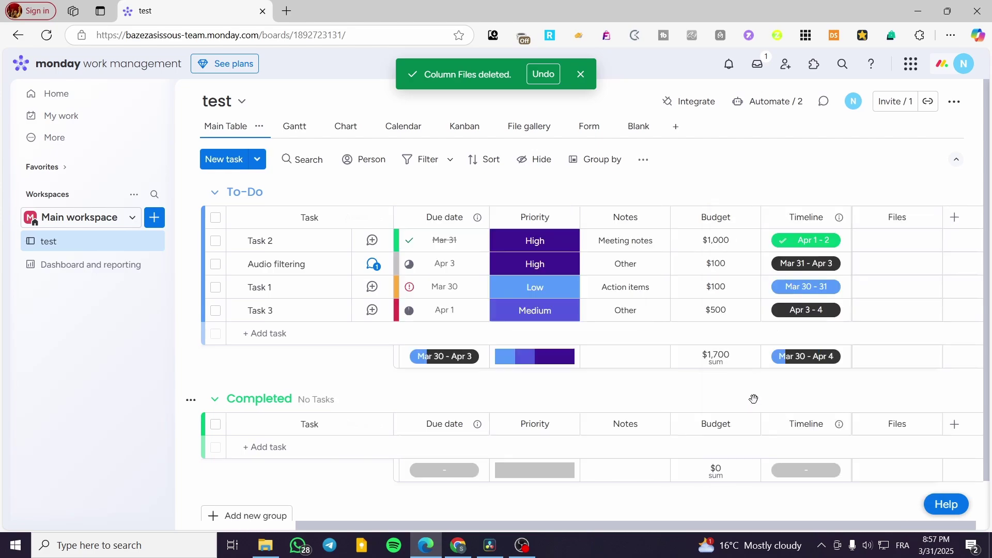
# Step: Upload the image Add a heading (2).png from the computer to Task 2's Files cell and preview it
pyautogui.click(892, 241)
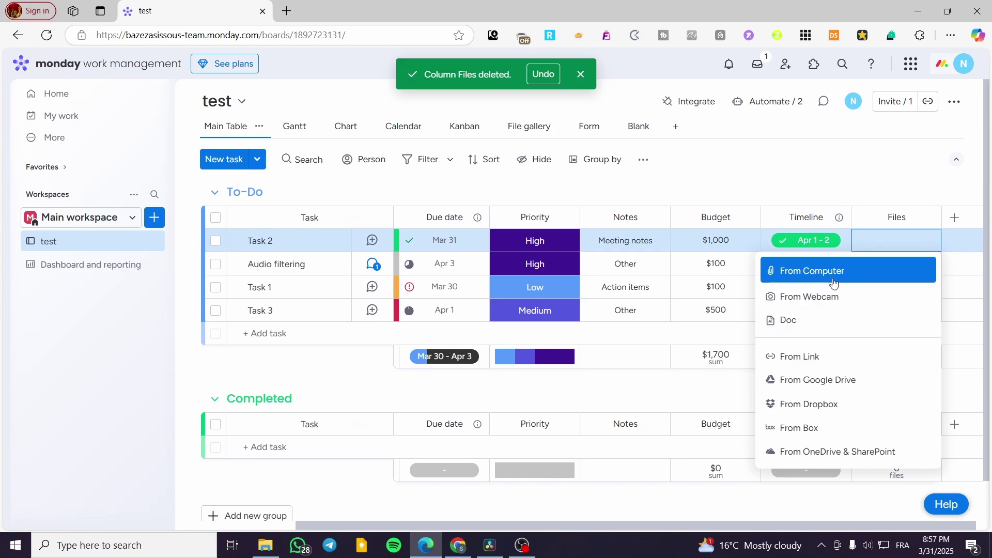
pyautogui.click(813, 272)
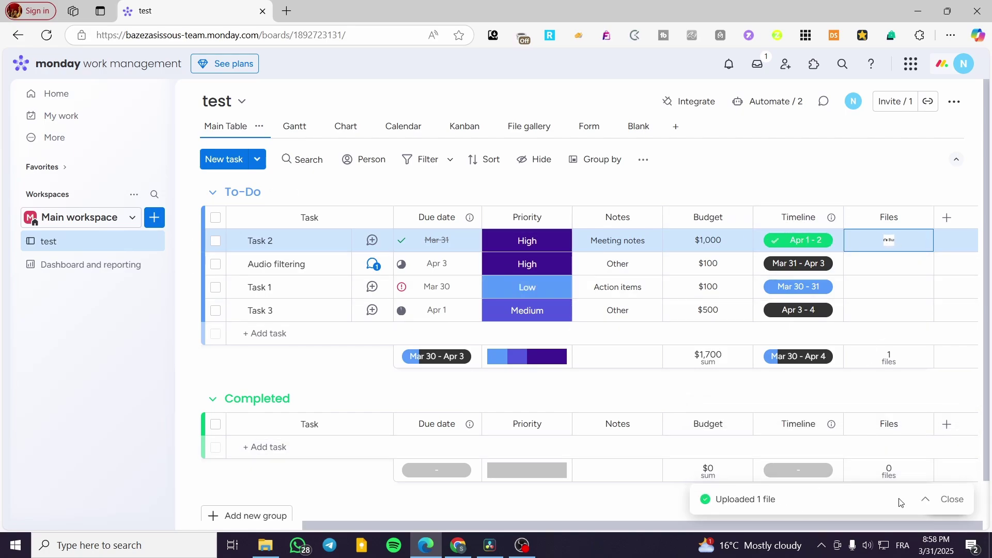
pyautogui.click(926, 499)
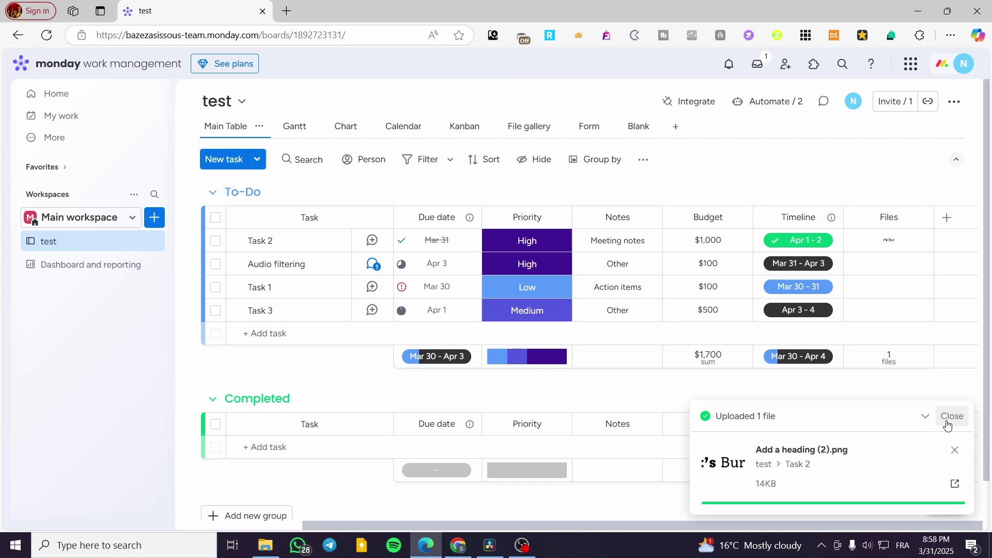
pyautogui.click(953, 486)
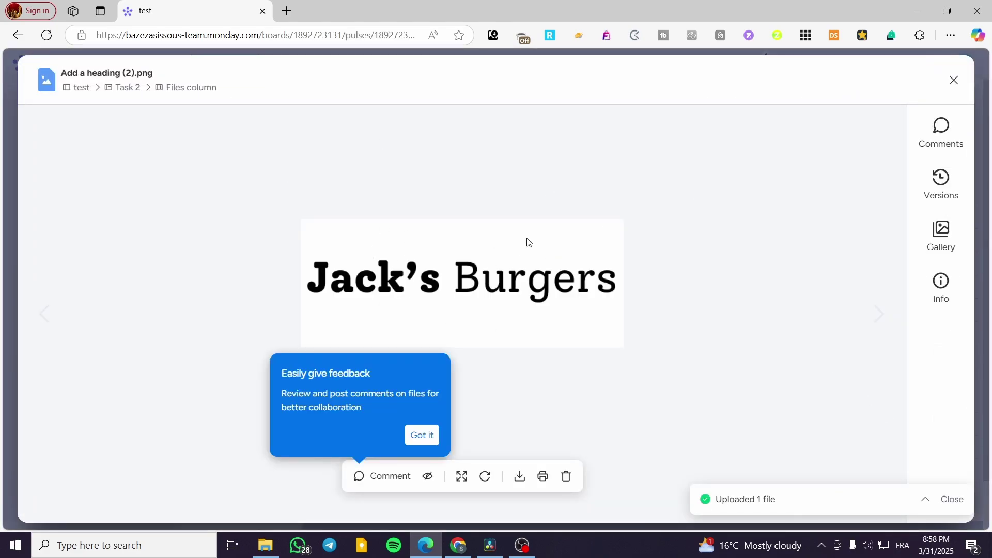
pyautogui.click(953, 81)
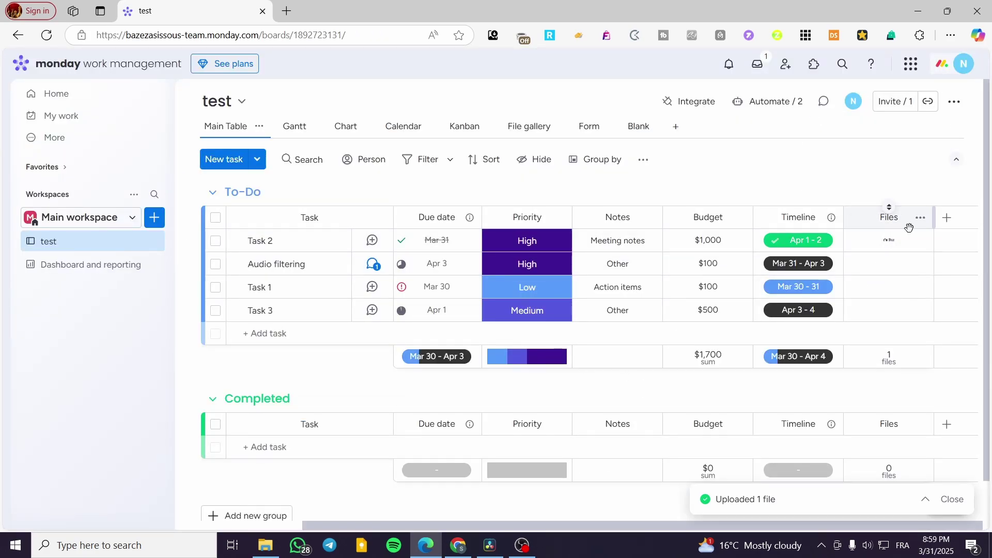
# Step: Set Task 2's due date to April 5 and clear the date again
pyautogui.moveTo(893, 252)
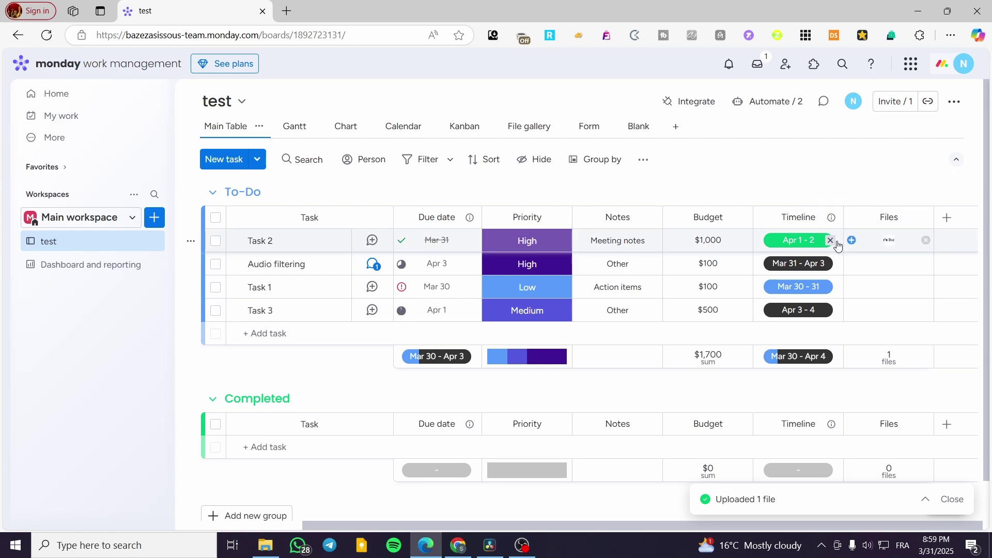
pyautogui.click(427, 242)
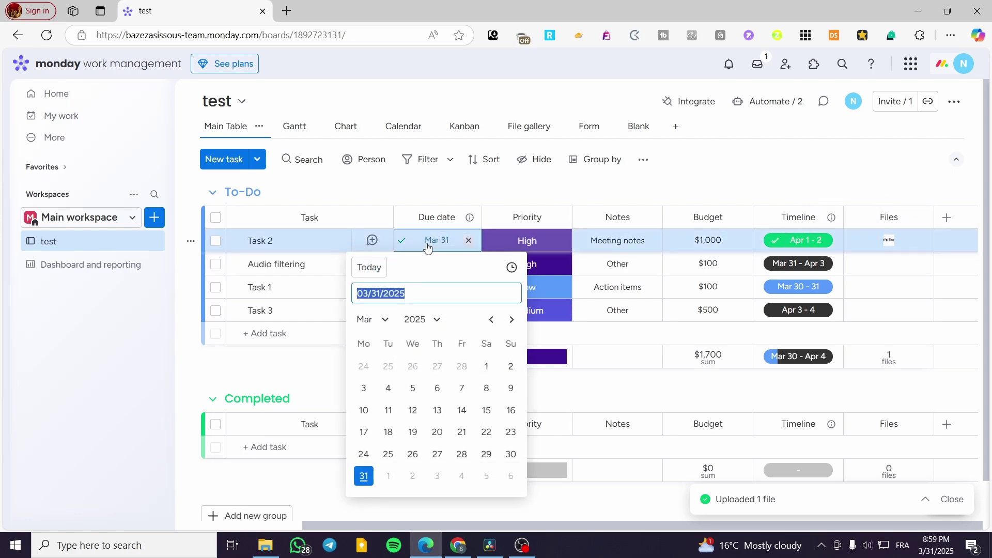
pyautogui.click(484, 478)
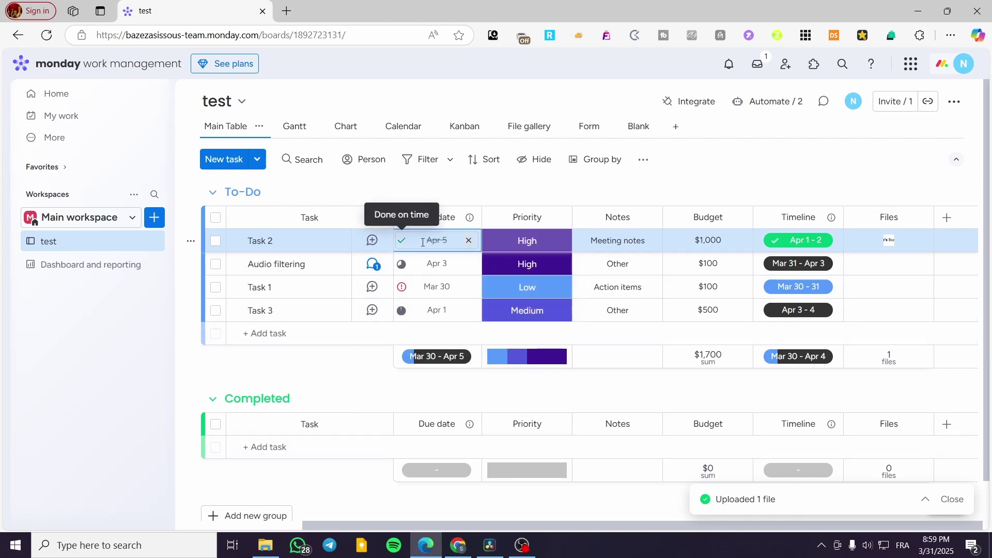
pyautogui.click(469, 240)
# Step: Set Task 2's due date to April 4 and dismiss the upload notification
pyautogui.click(428, 240)
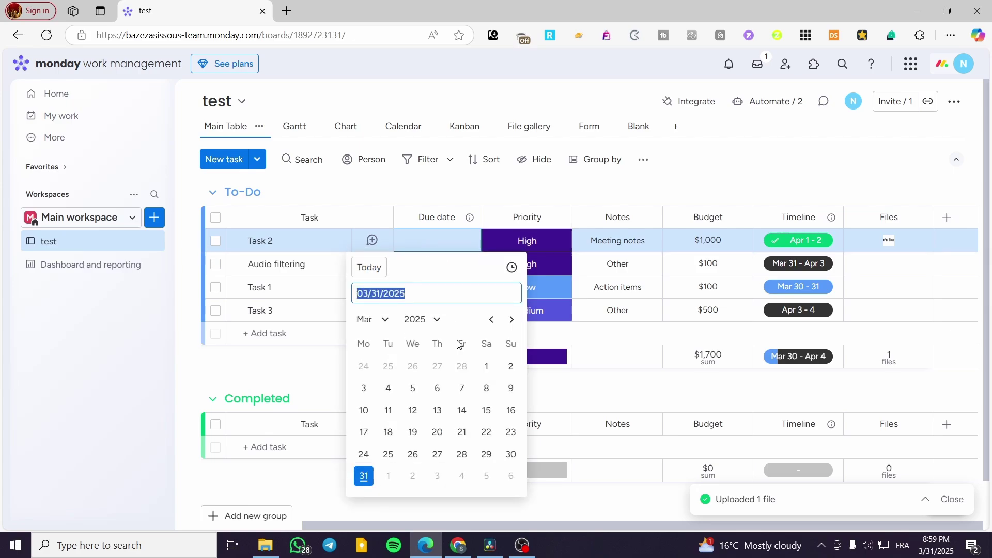
pyautogui.click(462, 476)
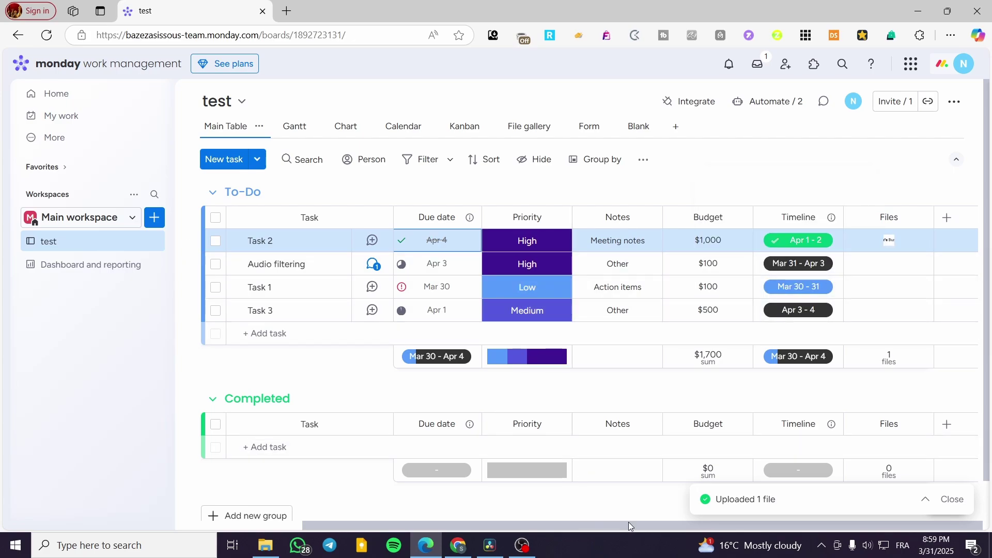
pyautogui.click(951, 499)
# Step: Set Task 2's status to Working on it
pyautogui.moveTo(708, 528); pyautogui.dragTo(507, 512)
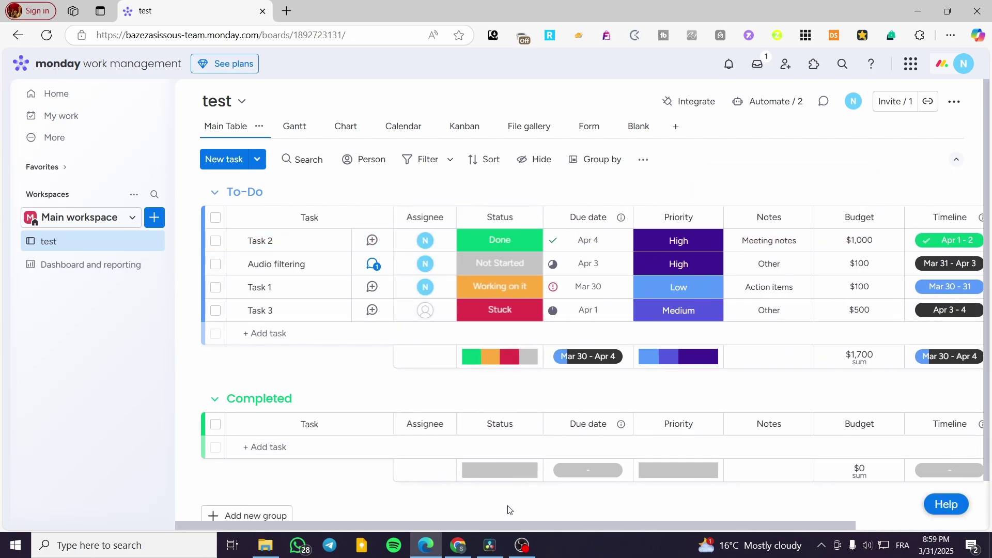
pyautogui.click(505, 242)
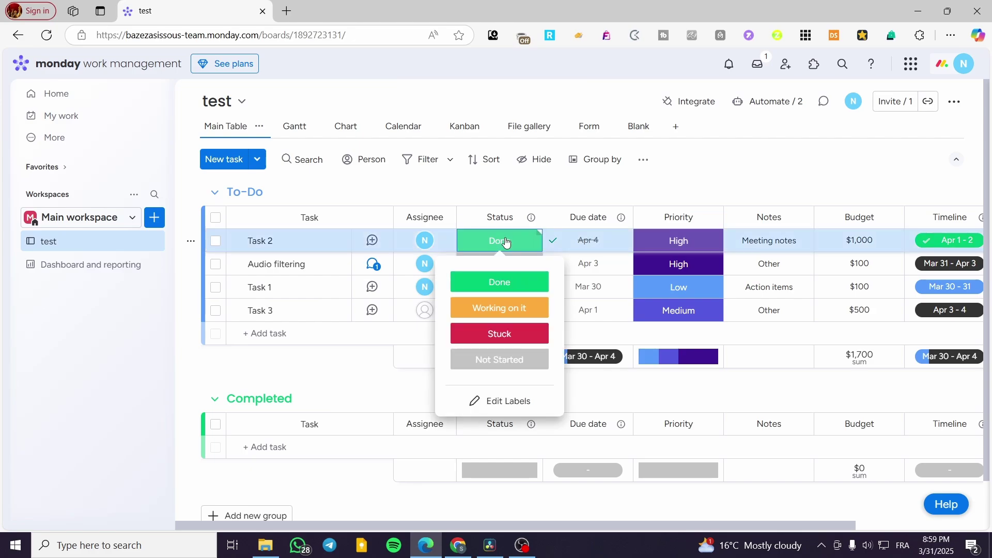
pyautogui.click(506, 306)
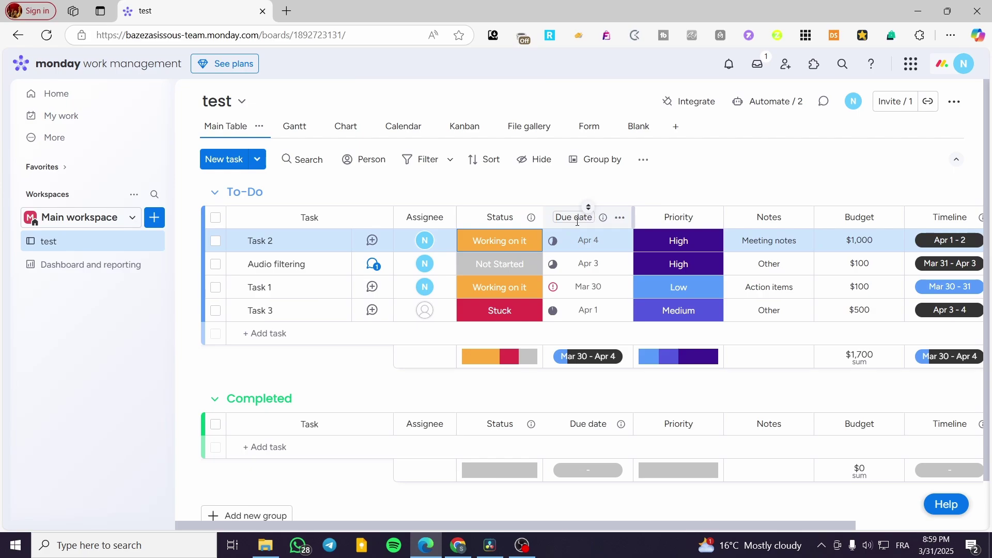
# Step: Set Task 2's status to Not Started
pyautogui.click(502, 239)
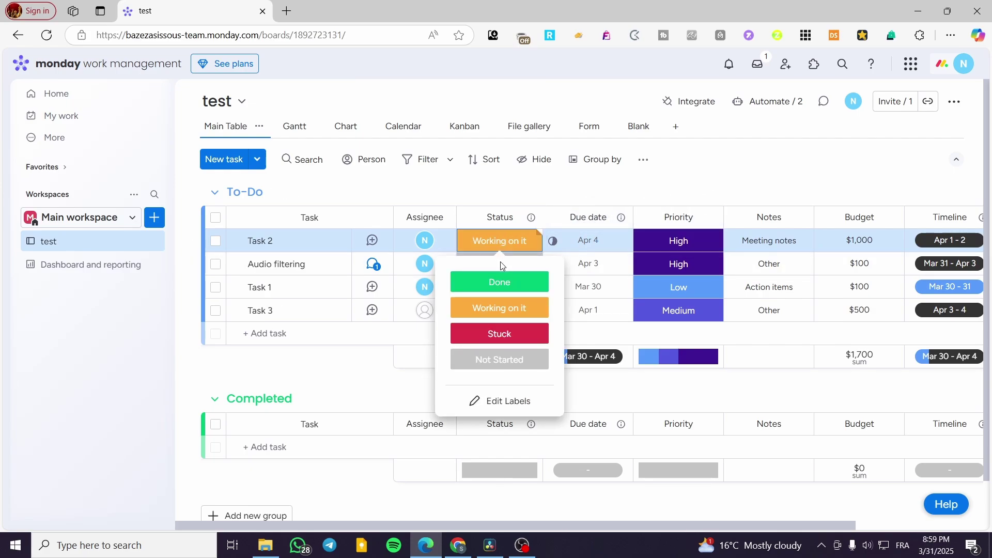
pyautogui.click(516, 368)
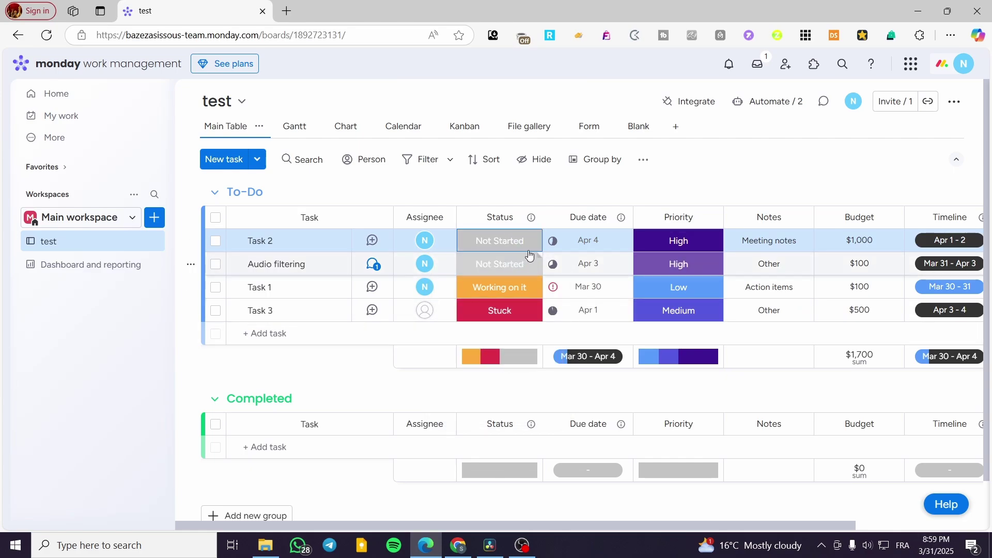
pyautogui.click(512, 243)
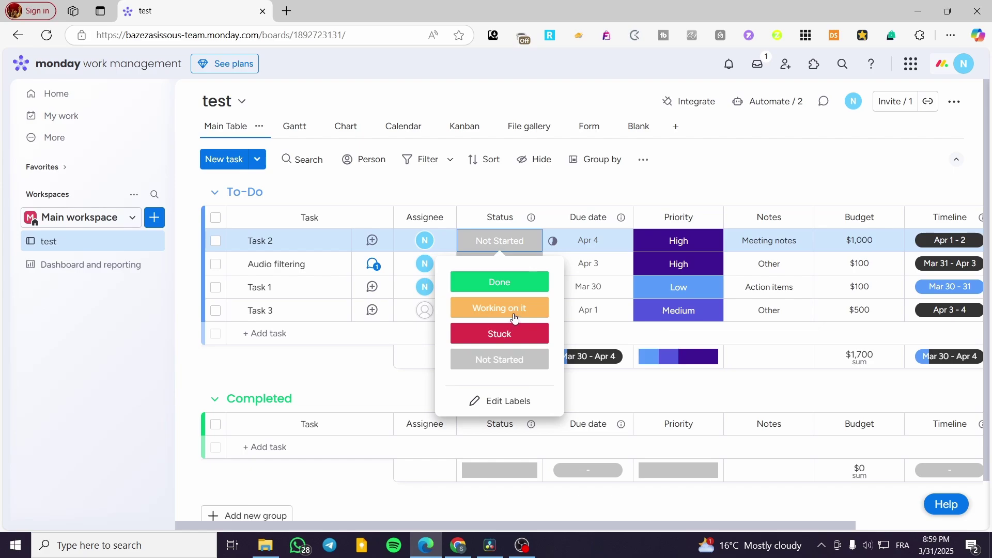
pyautogui.click(655, 185)
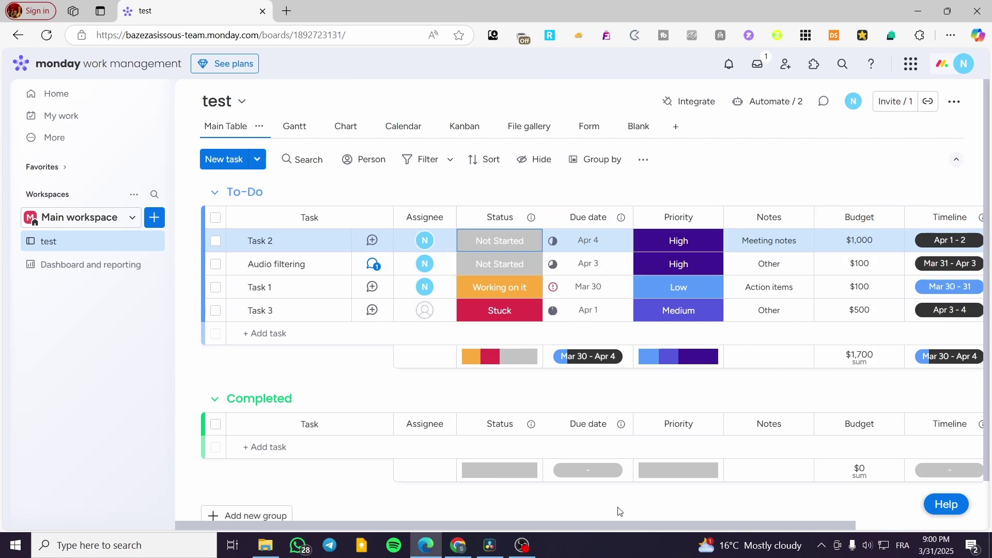
pyautogui.hscroll(5, 609, 523)
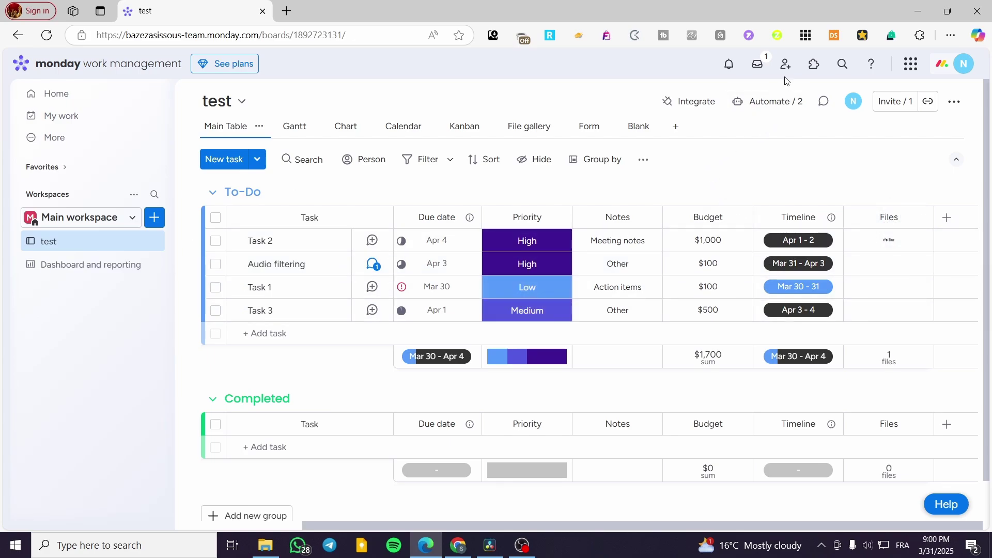
# Step: Start a new board automation triggered when the Status column changes to Working on it
pyautogui.click(779, 101)
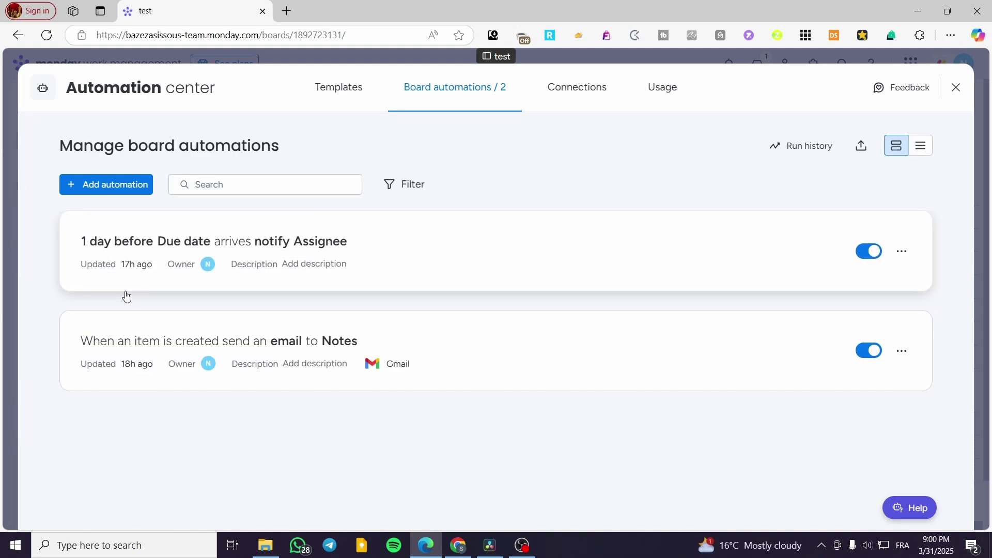
pyautogui.click(119, 185)
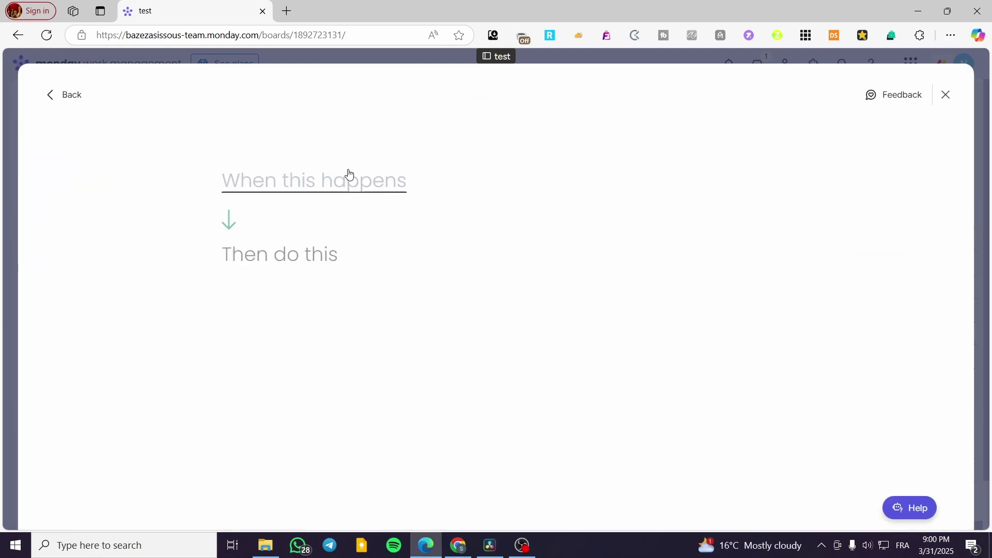
pyautogui.click(254, 185)
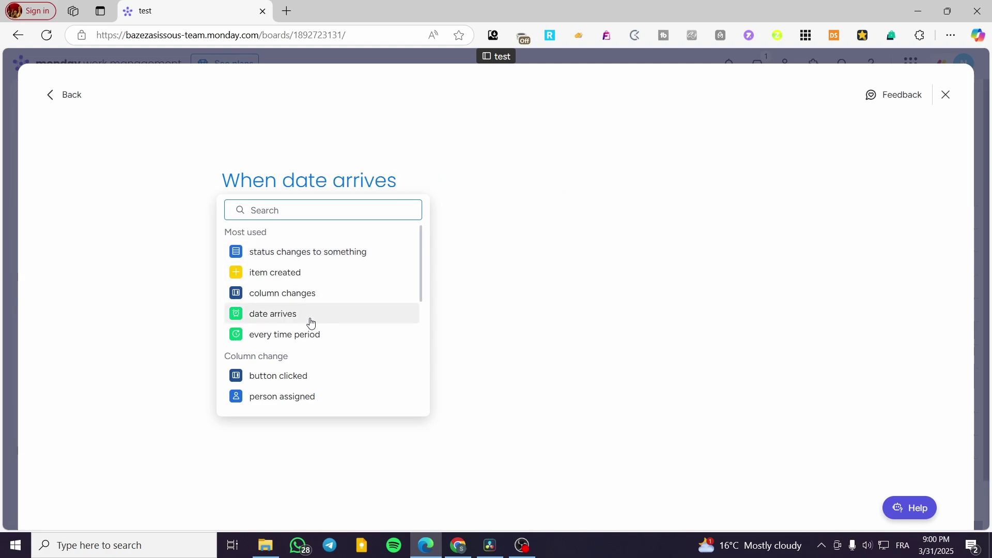
pyautogui.click(323, 259)
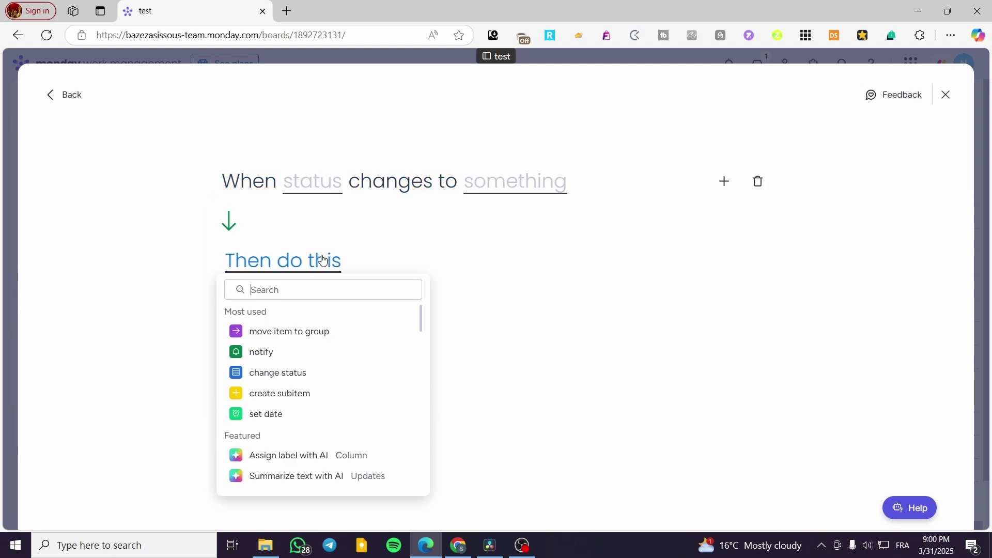
pyautogui.click(323, 189)
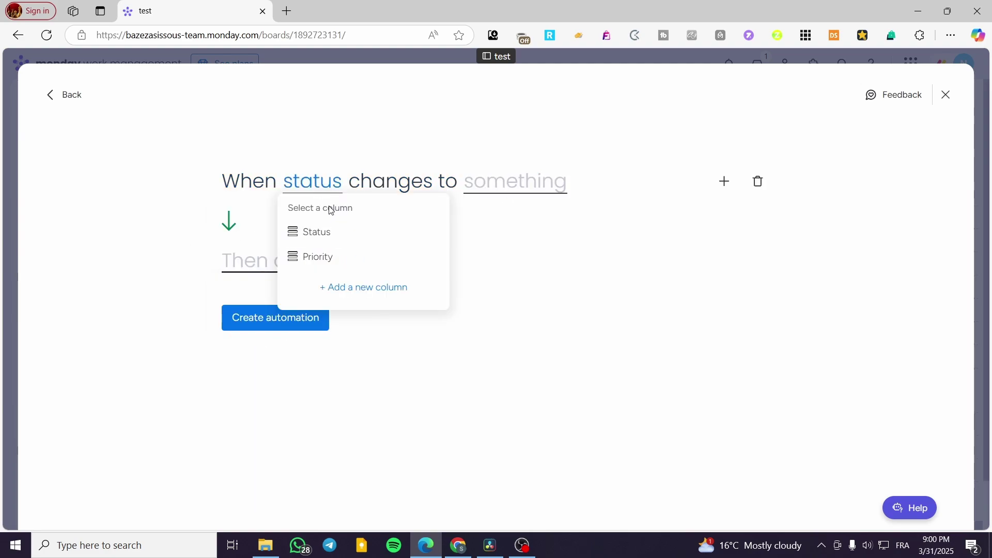
pyautogui.click(364, 233)
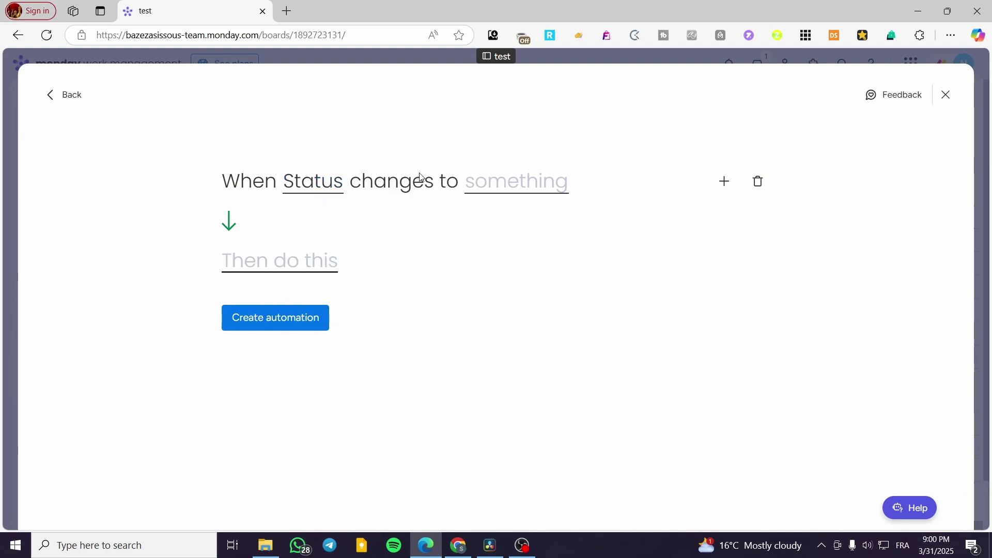
pyautogui.click(545, 197)
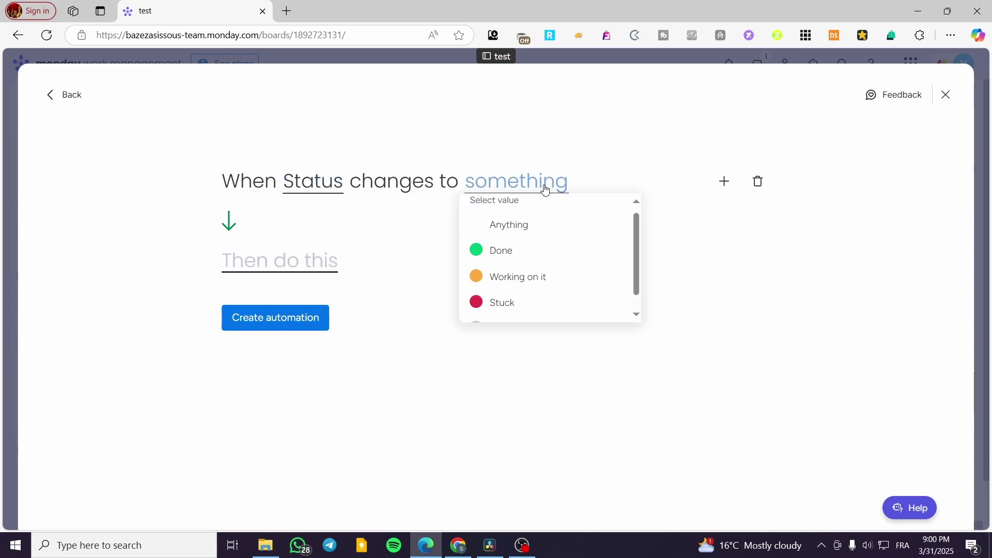
pyautogui.click(525, 274)
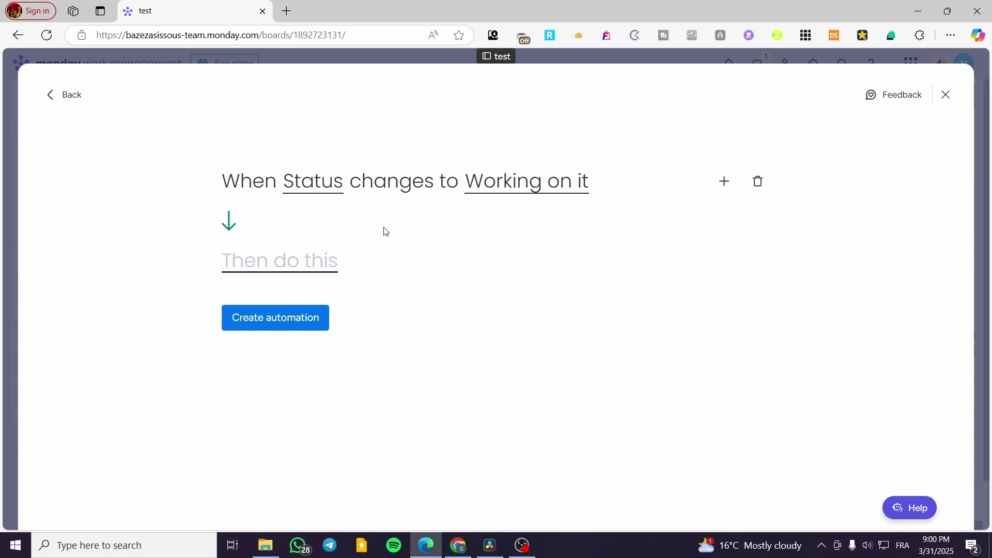
# Step: Find the email actions and set the automation's action to send an email through Gmail
pyautogui.click(271, 269)
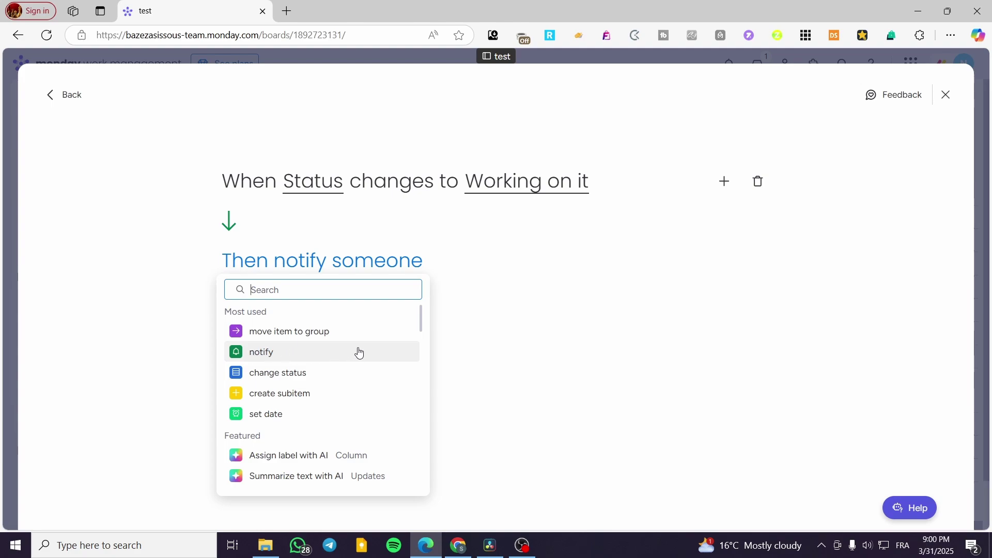
pyautogui.scroll(-5, 359, 351)
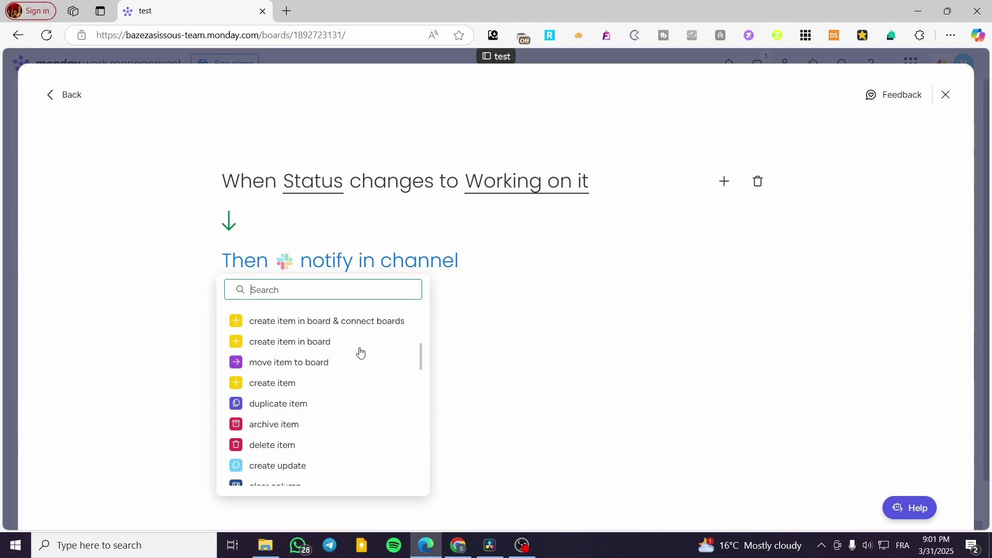
pyautogui.moveTo(423, 354); pyautogui.dragTo(418, 401)
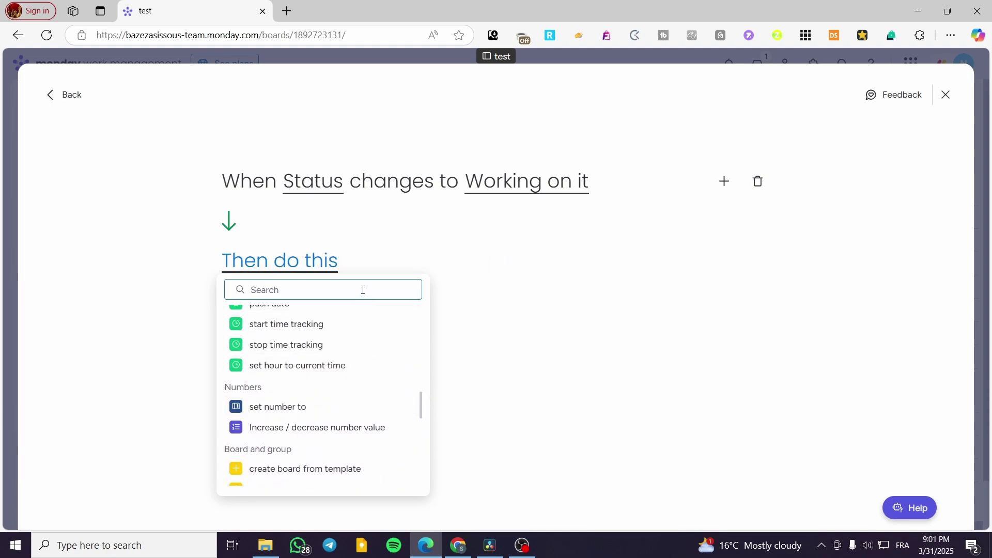
pyautogui.write('email')
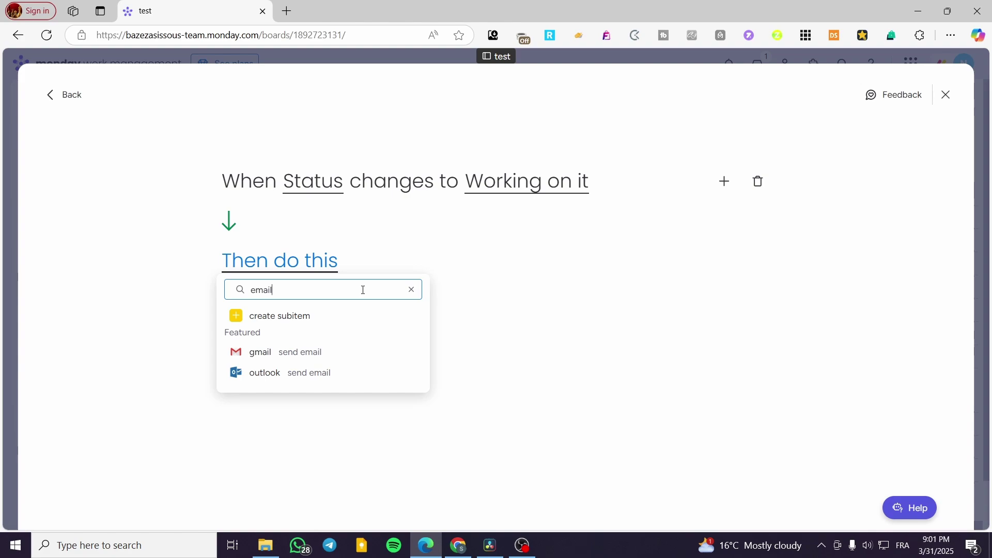
pyautogui.click(284, 355)
pyautogui.click(317, 333)
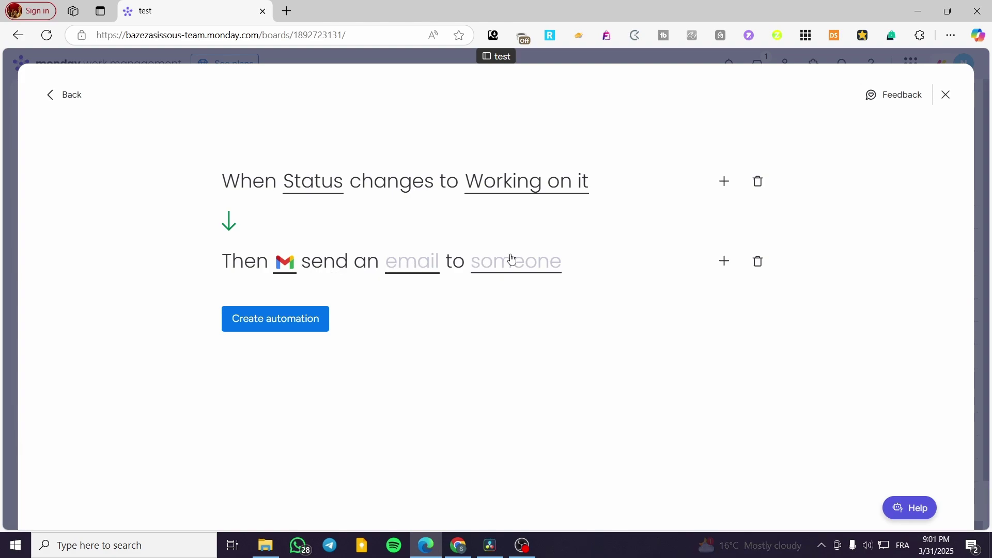
# Step: Enter "You have a new task assigned to you." as the subject of the automated email
pyautogui.click(409, 271)
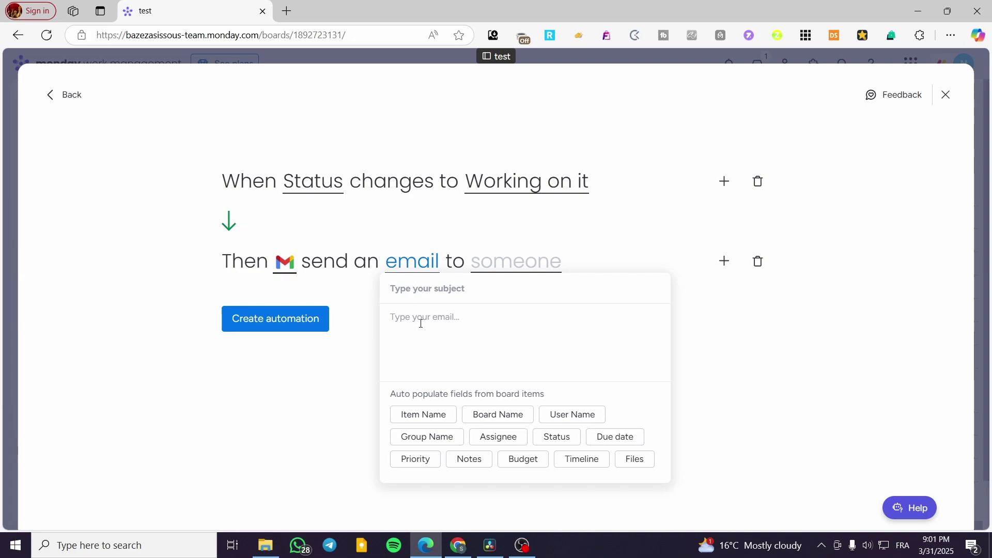
pyautogui.rightClick(411, 292)
pyautogui.click(405, 290)
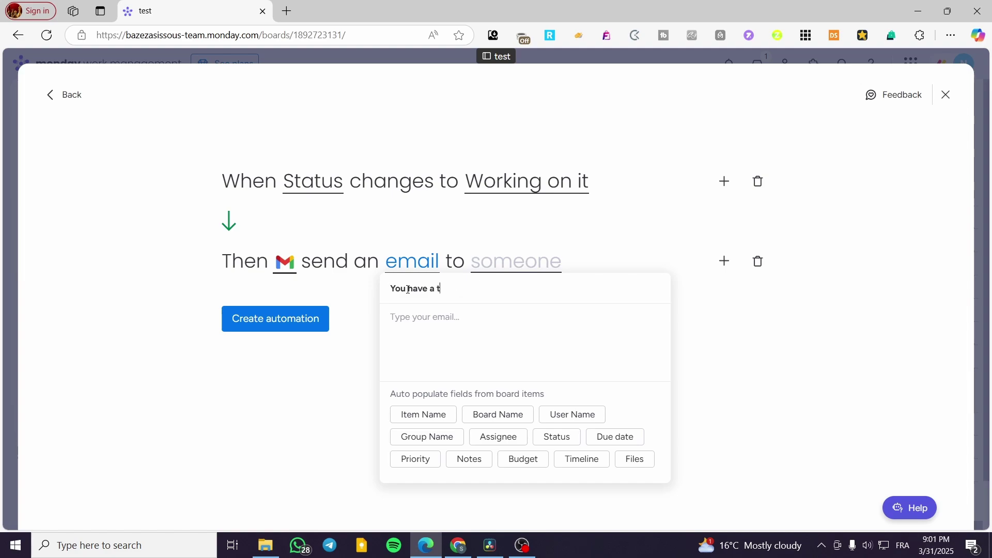
pyautogui.write('igned for you.')
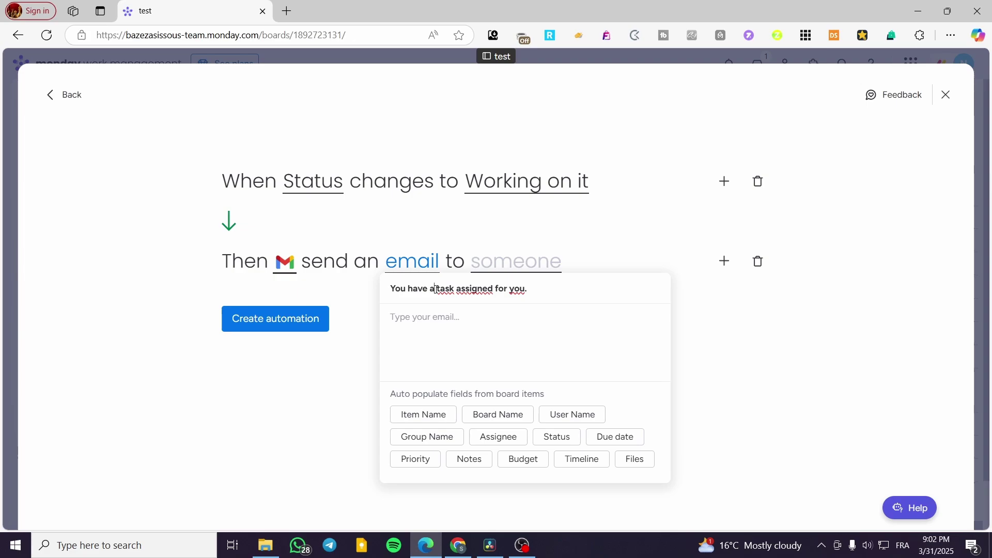
pyautogui.write('new')
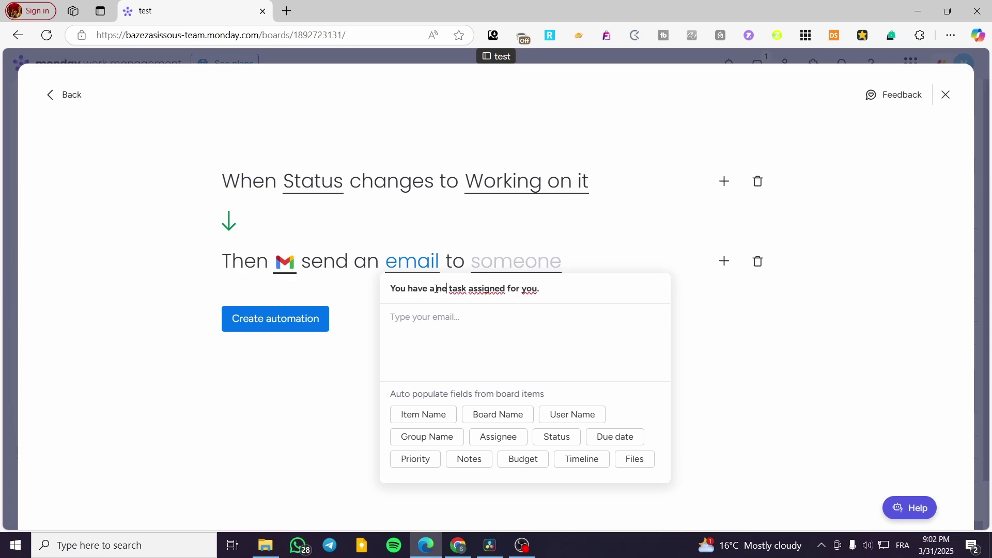
pyautogui.doubleClick(523, 288)
pyautogui.write('to')
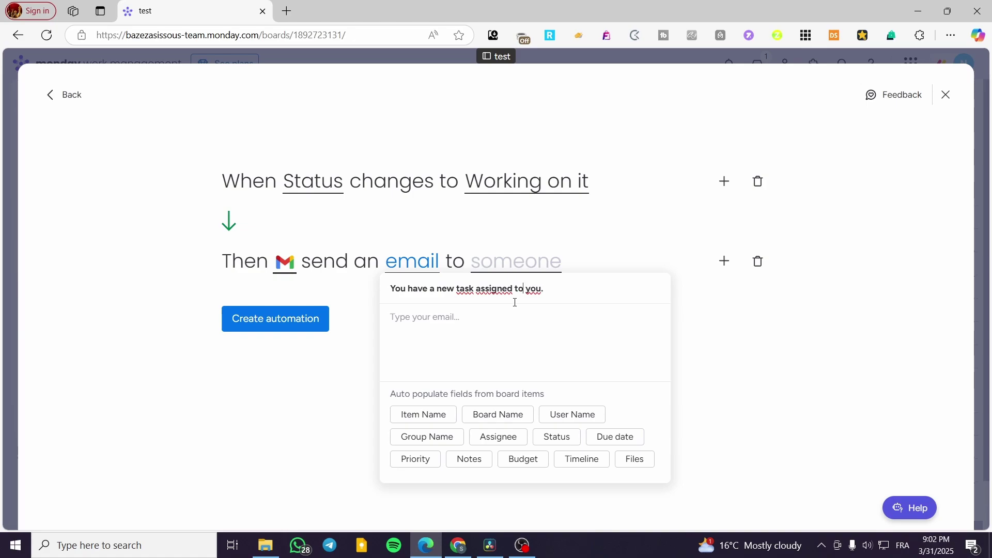
# Step: Write the email body as the Item Name field, "is a task tha need your attention", then the Status and Files fields
pyautogui.click(408, 321)
pyautogui.click(429, 424)
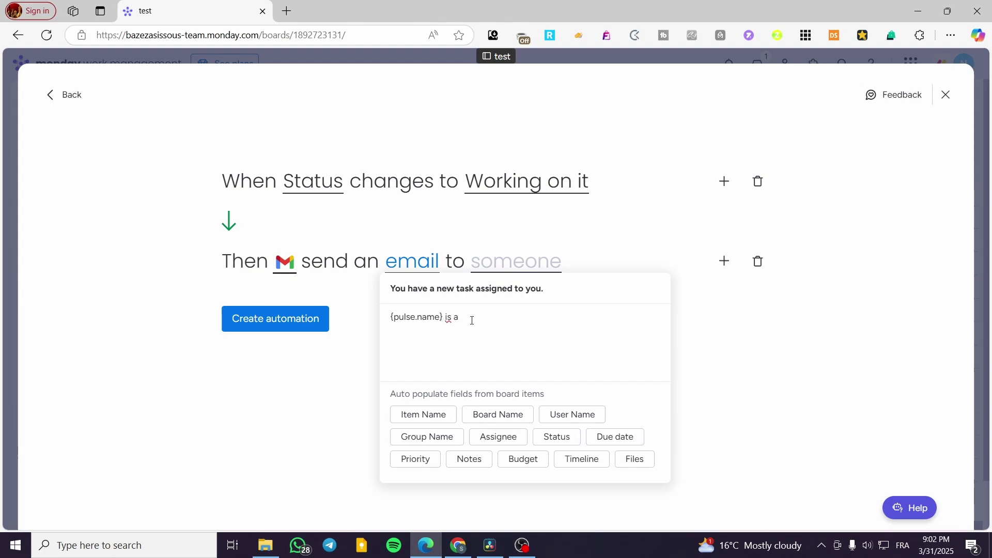
pyautogui.write('task tha')
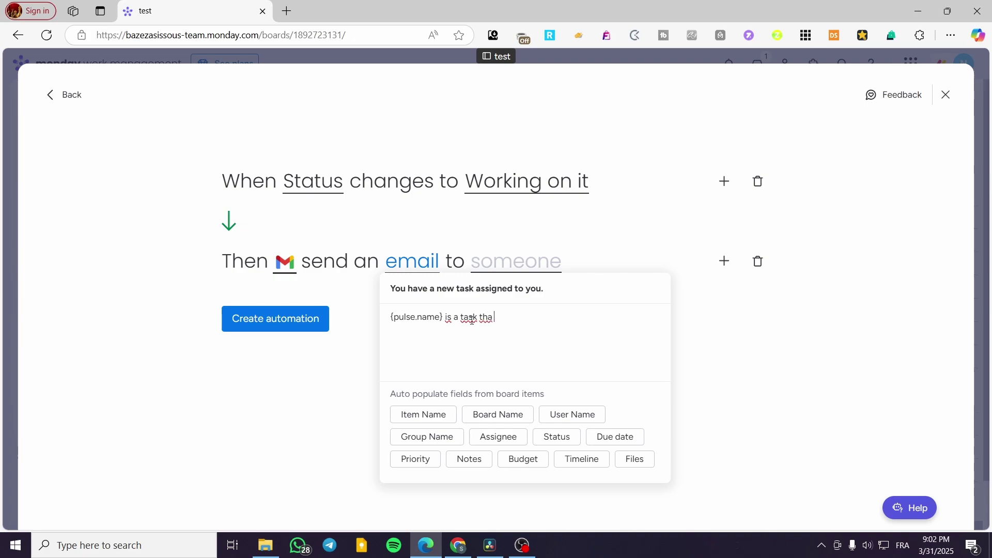
pyautogui.write(' need your atten')
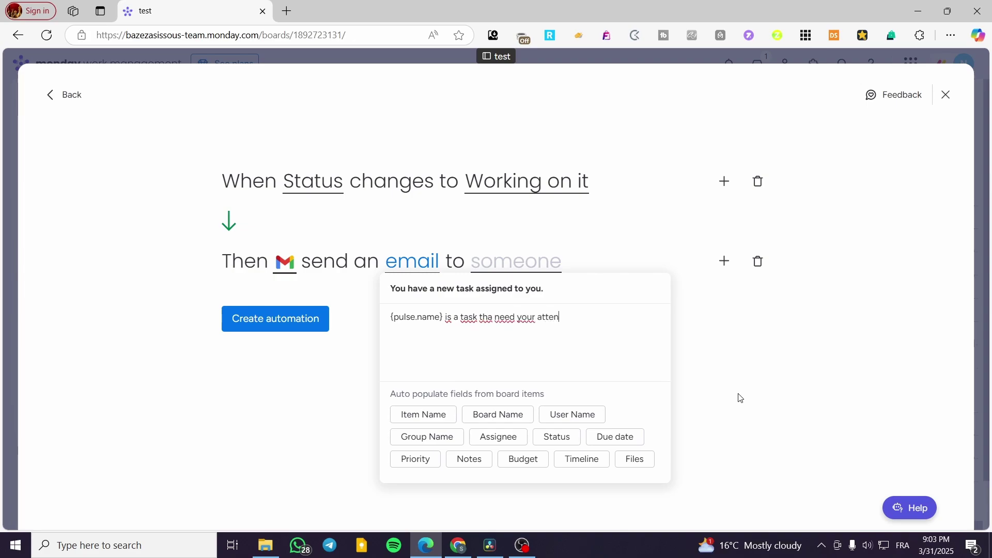
pyautogui.write('tion')
pyautogui.click(555, 445)
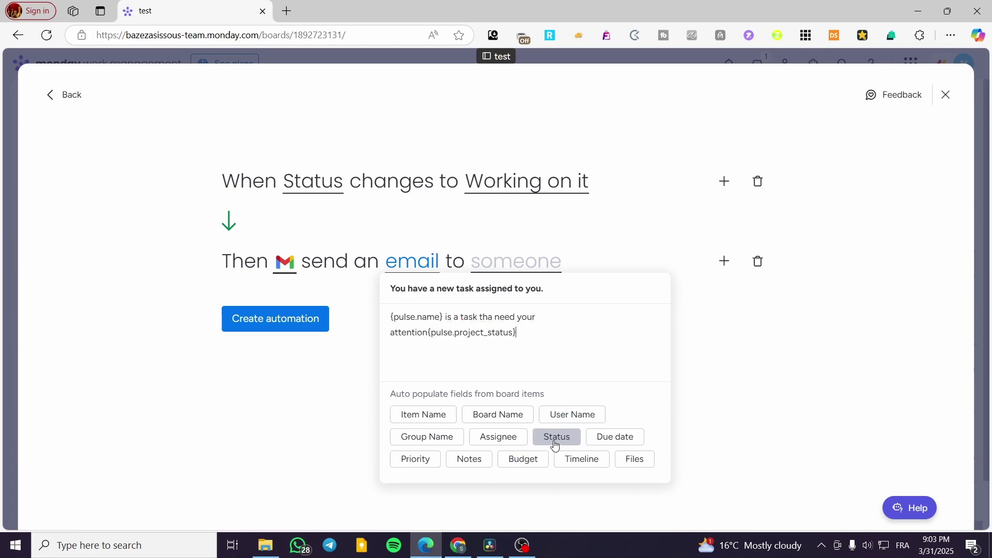
pyautogui.click(637, 462)
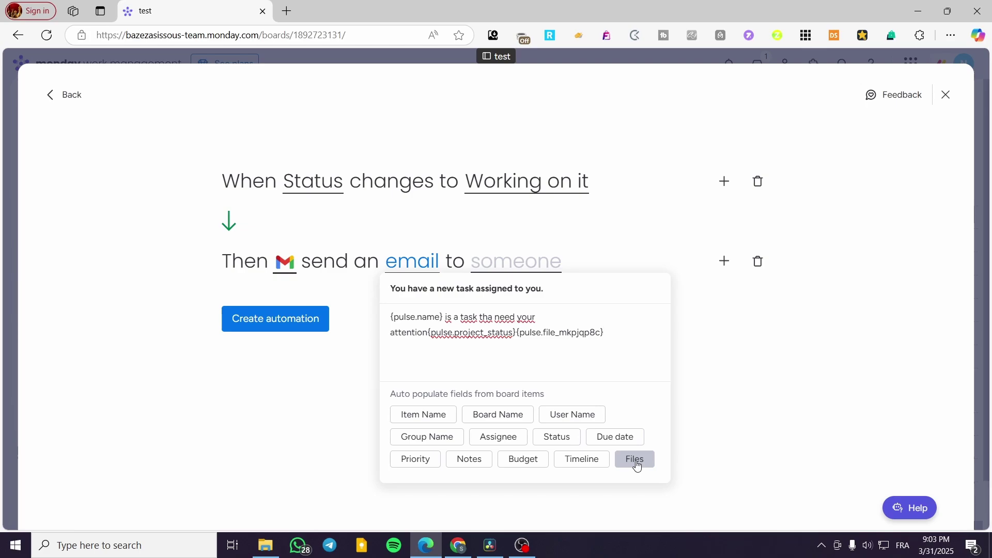
# Step: Append ", please make the task as soon as possible." to the end of the email body and close the email editor
pyautogui.click(525, 260)
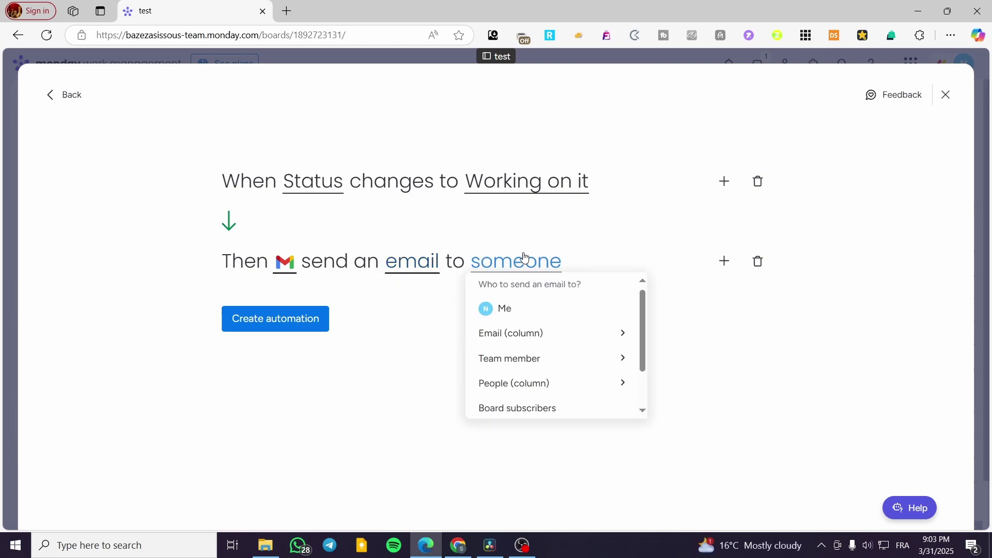
pyautogui.click(421, 261)
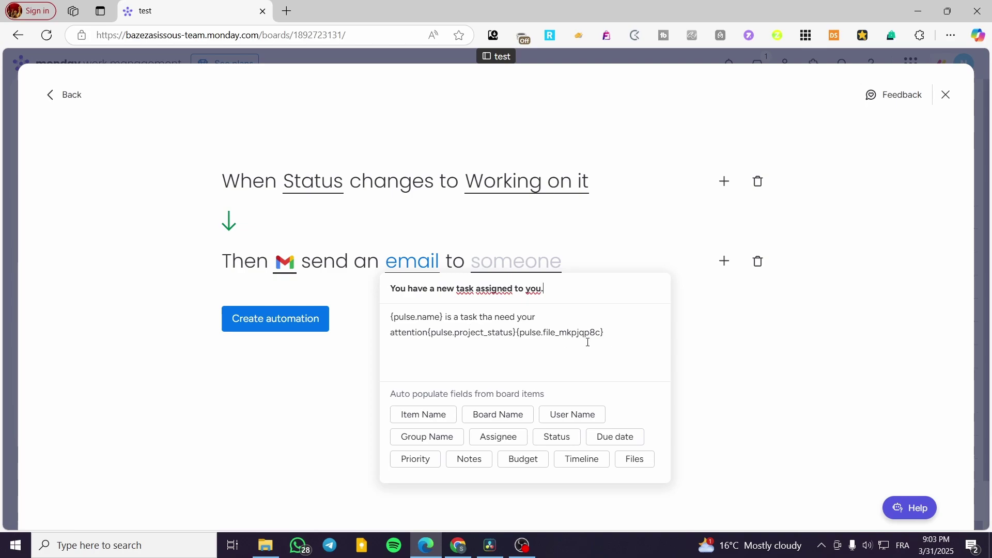
pyautogui.click(638, 337)
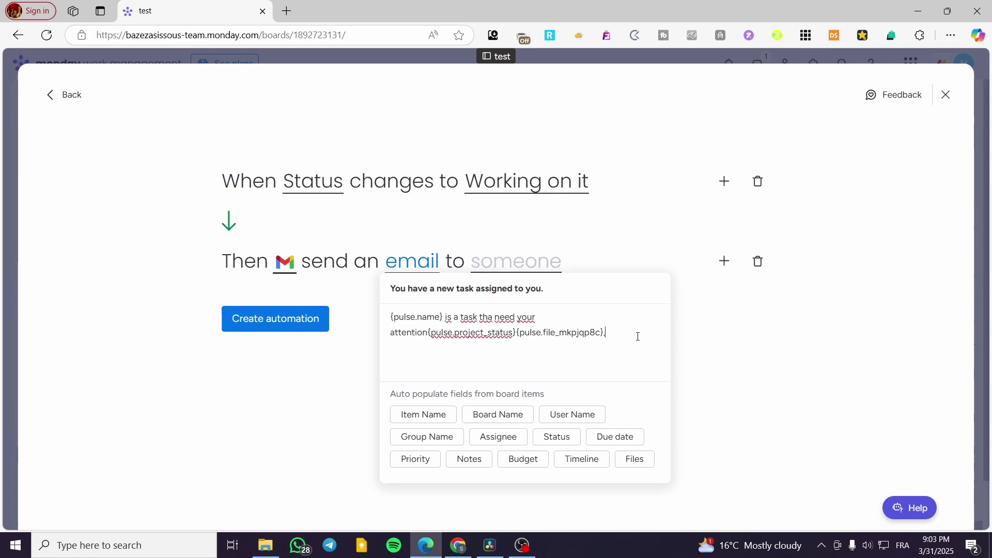
pyautogui.write(', please make the task as ')
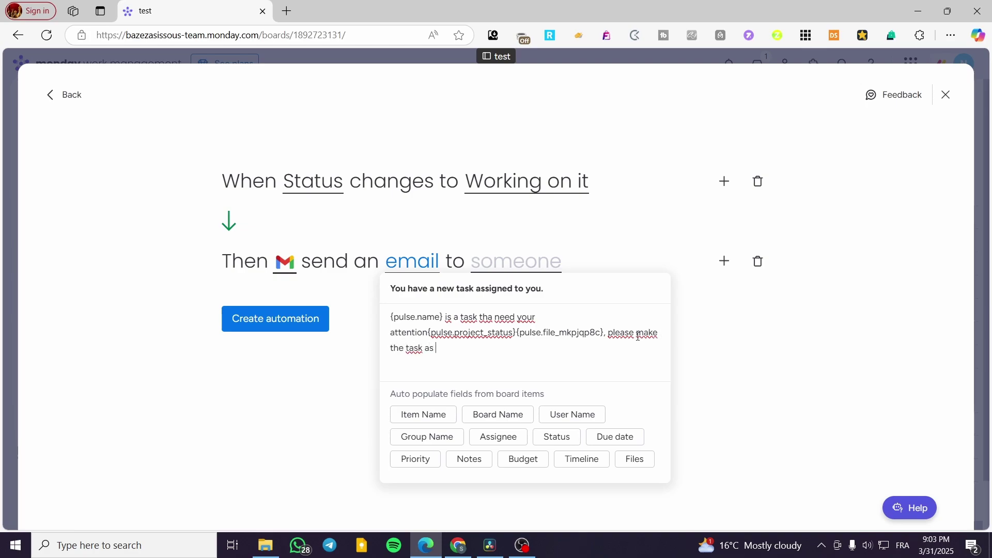
pyautogui.write('soon as poss')
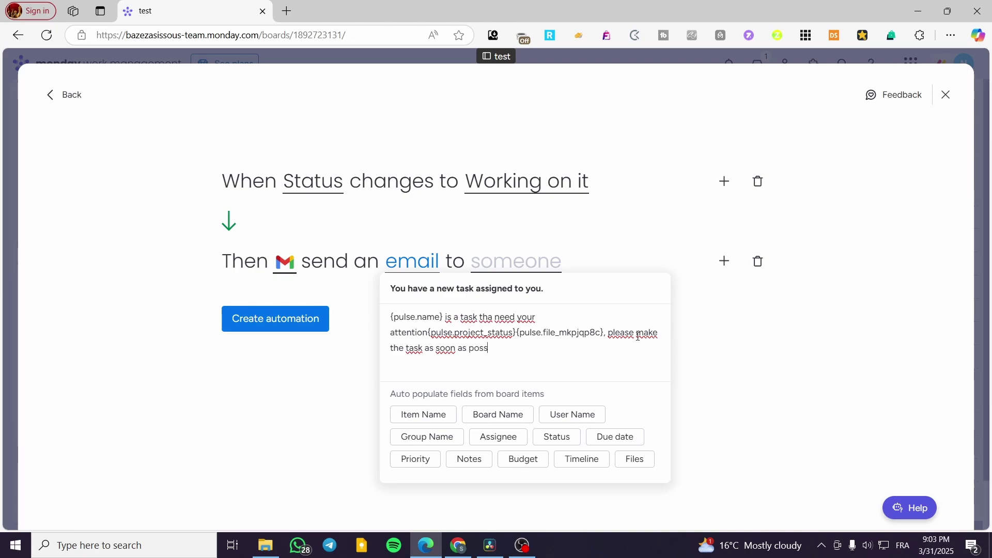
pyautogui.write('ible.')
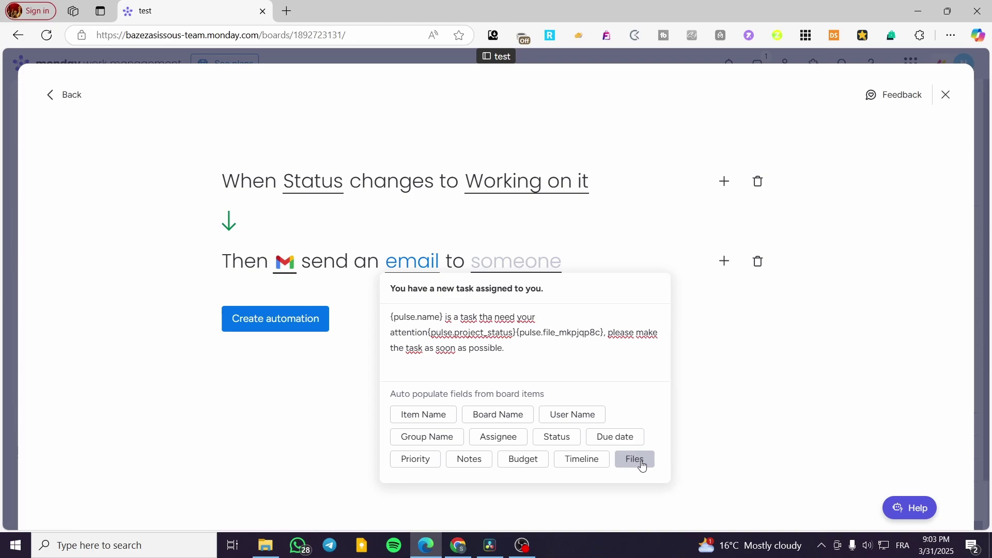
pyautogui.click(705, 434)
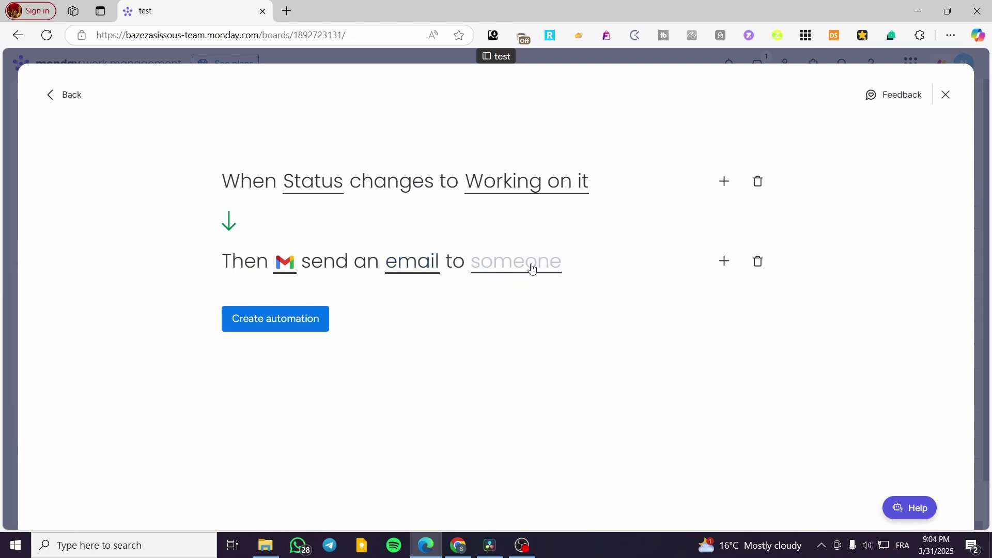
# Step: Set the recipient of the automated email to the Notes email column
pyautogui.click(532, 269)
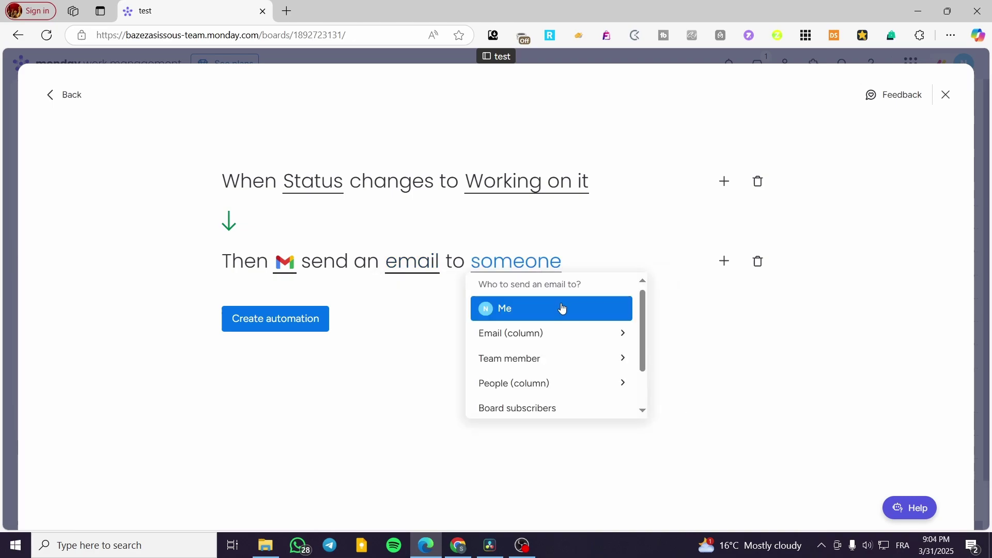
pyautogui.click(587, 341)
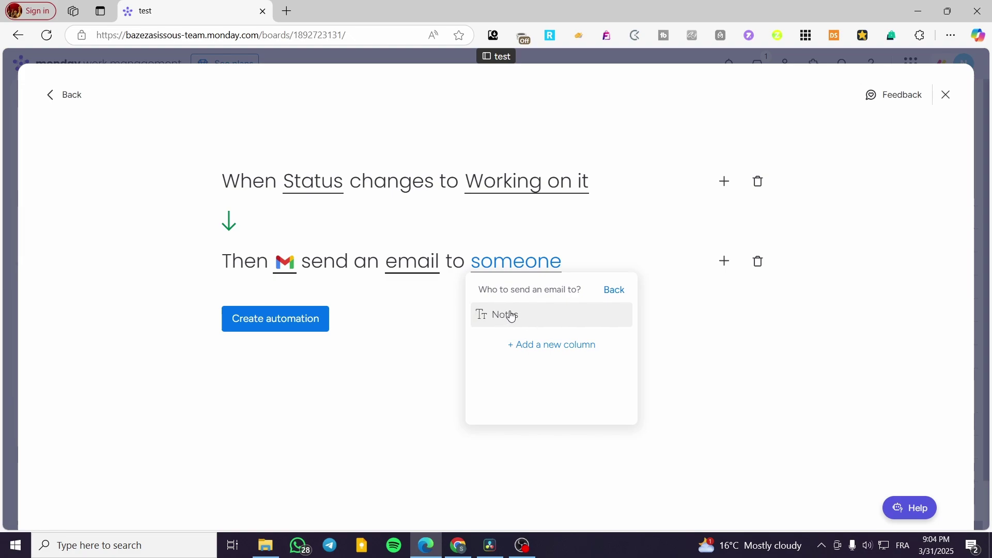
pyautogui.click(548, 318)
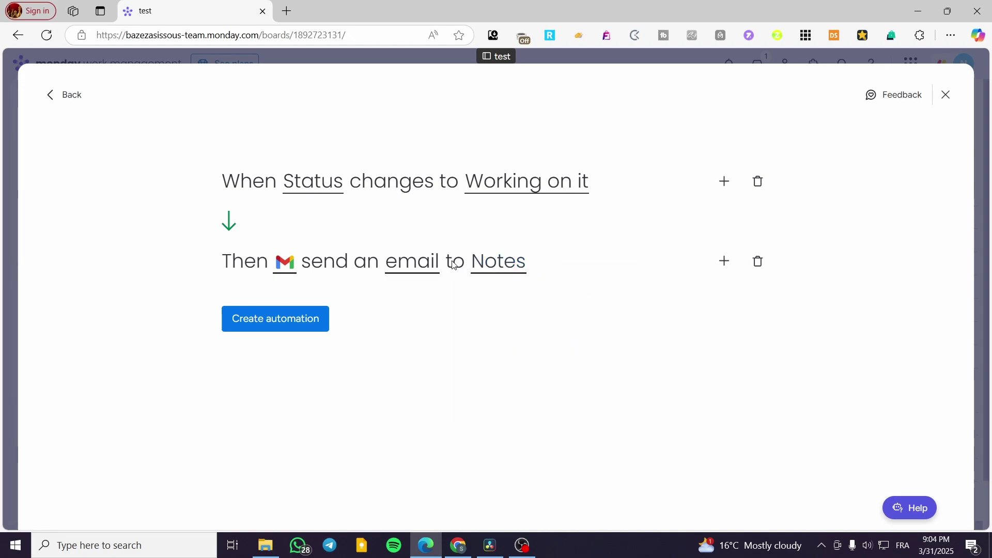
# Step: Change the automated email's recipient to the Assignee people column
pyautogui.click(512, 268)
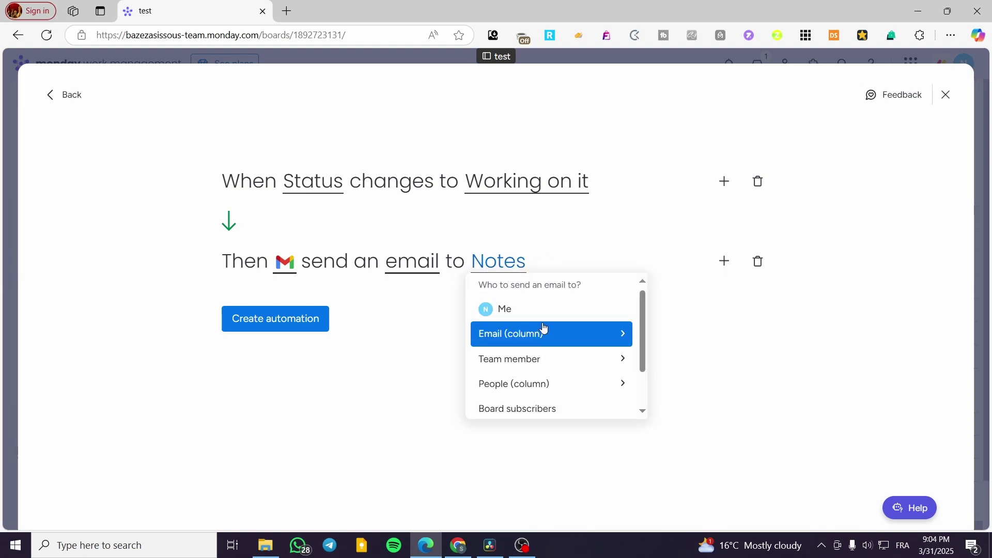
pyautogui.scroll(-2, 603, 345)
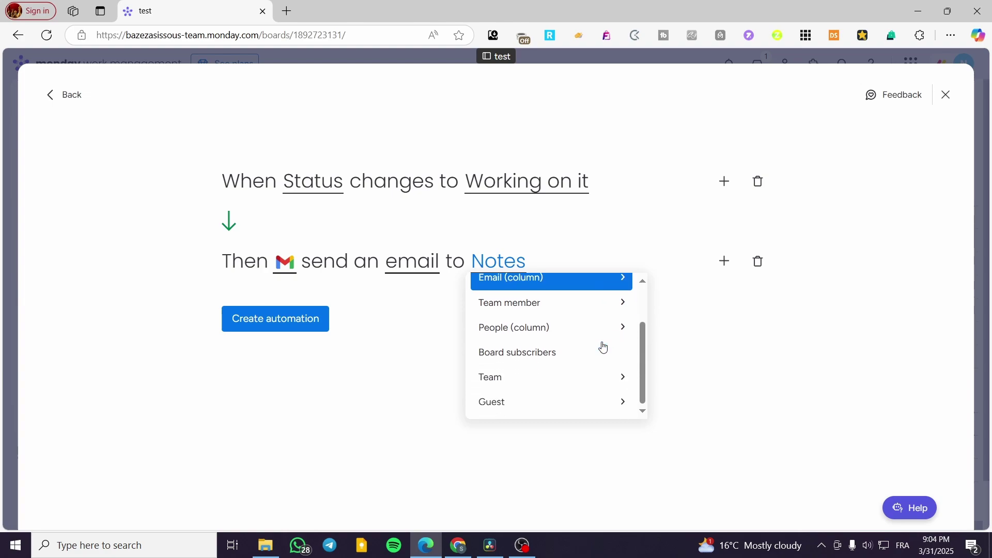
pyautogui.click(593, 331)
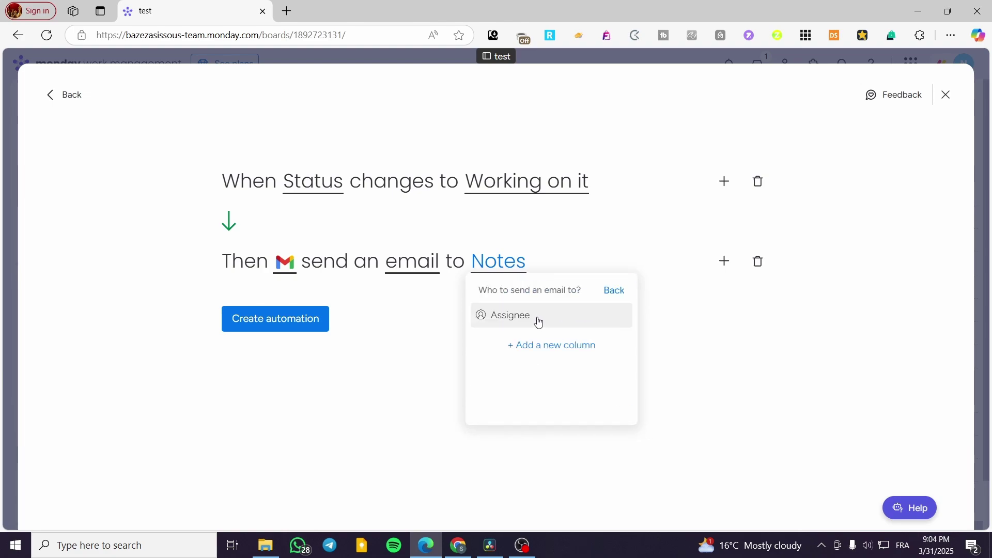
pyautogui.click(516, 319)
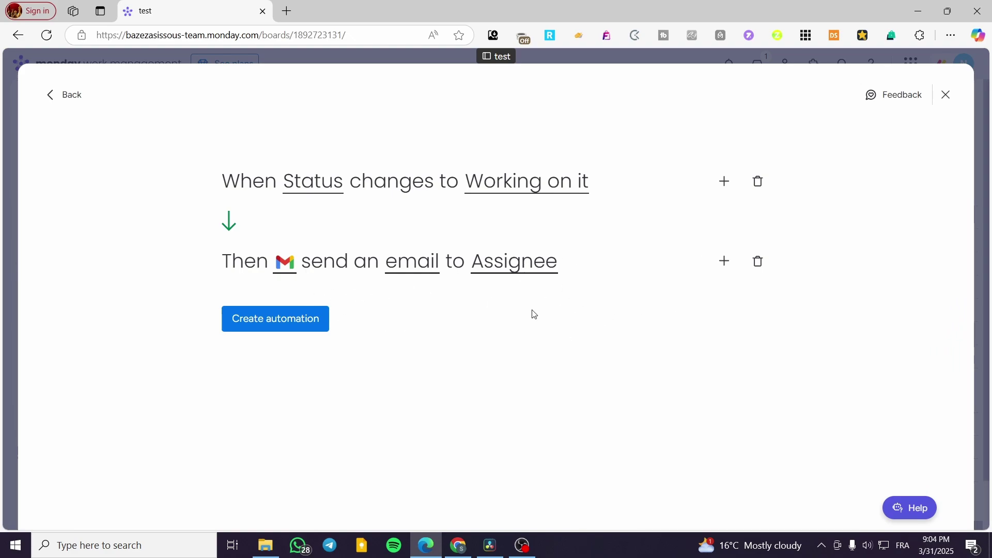
# Step: Reselect the Assignee people column as the email recipient and create the automation
pyautogui.click(493, 273)
pyautogui.scroll(-2, 548, 385)
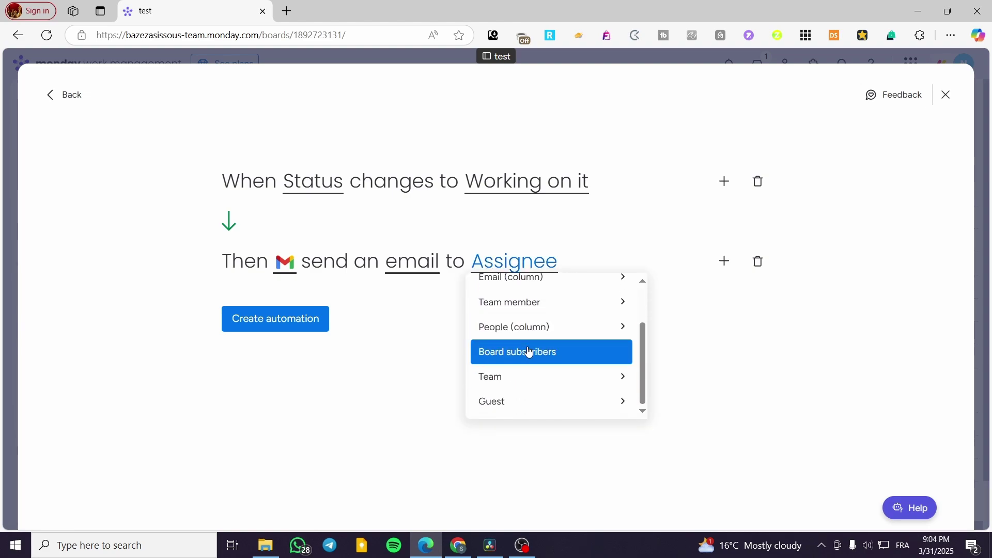
pyautogui.click(529, 332)
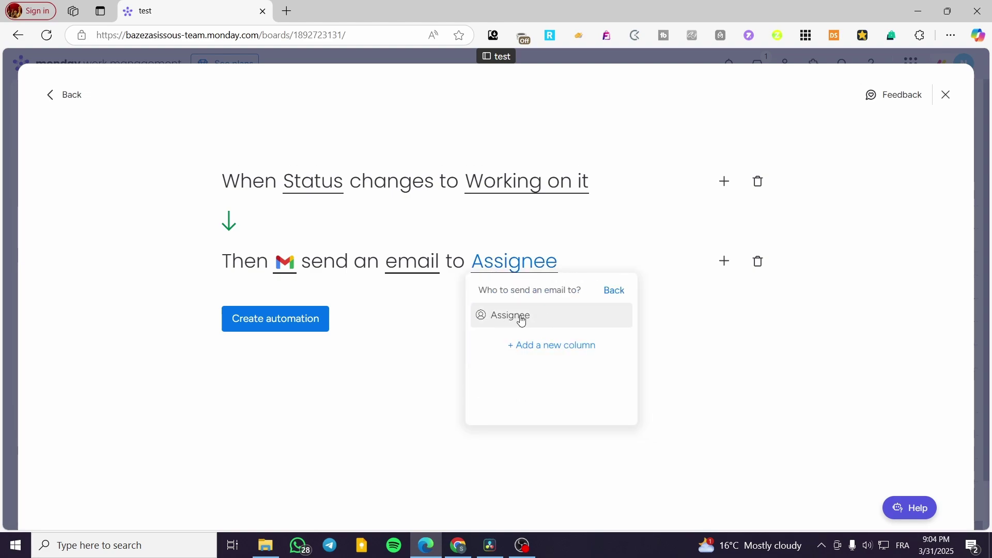
pyautogui.click(523, 318)
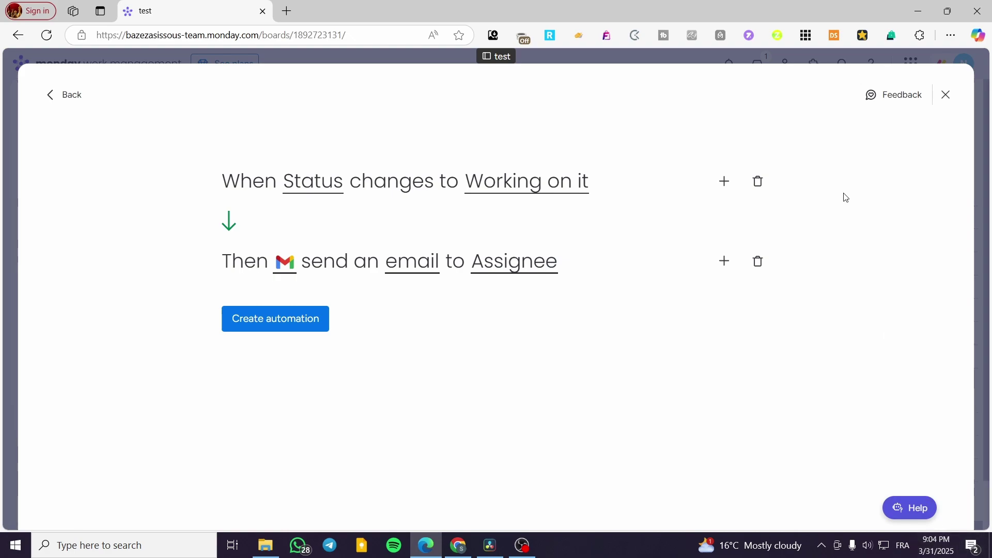
pyautogui.click(279, 319)
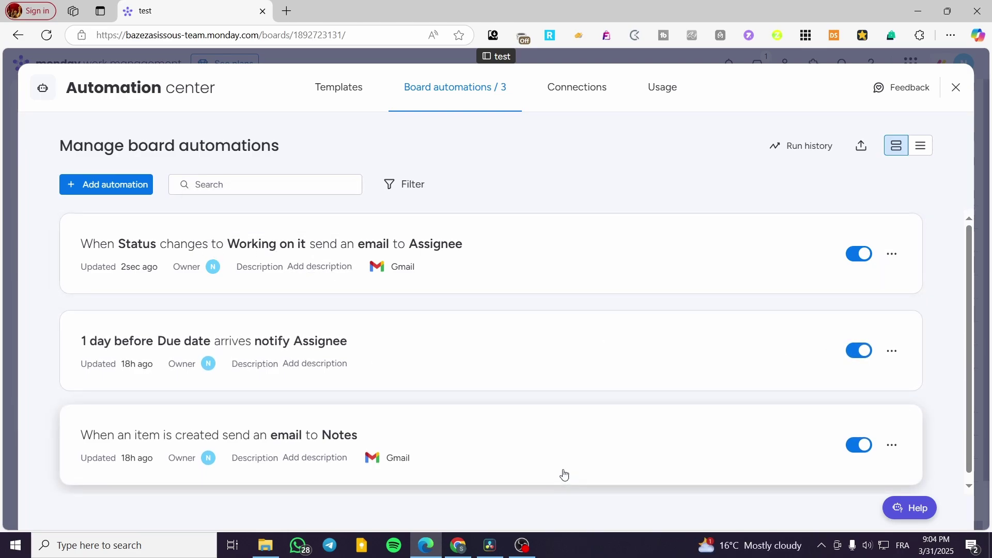
# Step: Turn off the item-created email automation and the due date reminder automation, and close the automation center
pyautogui.click(862, 446)
pyautogui.click(868, 357)
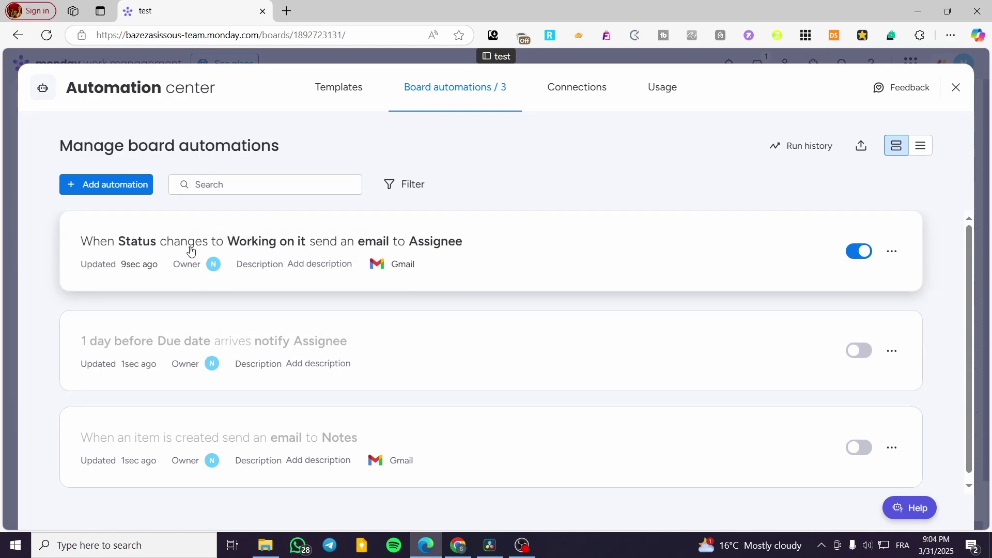
pyautogui.click(955, 87)
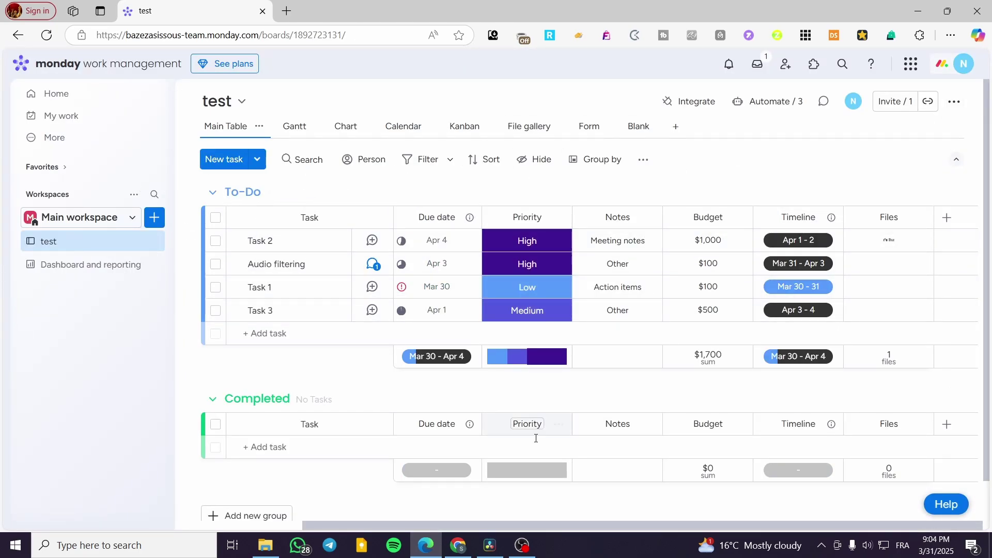
# Step: Check who is assigned to Task 2 and set its status to Working on it
pyautogui.moveTo(593, 525); pyautogui.dragTo(467, 524)
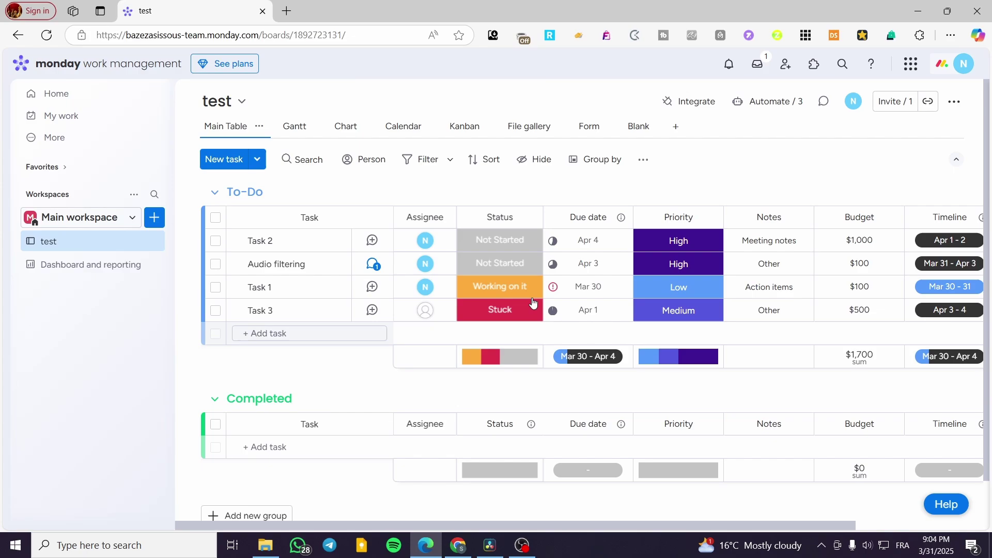
pyautogui.click(505, 240)
pyautogui.click(501, 184)
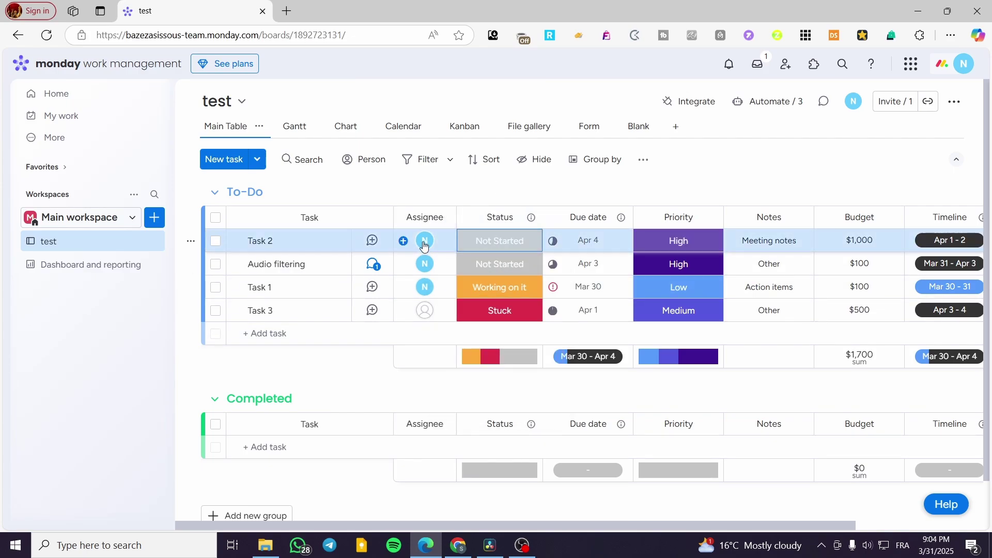
pyautogui.click(424, 245)
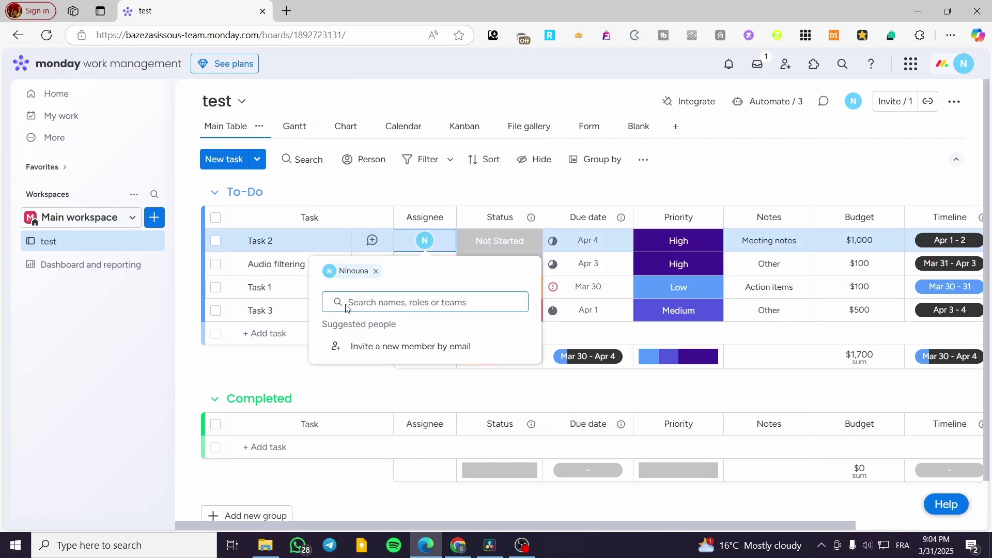
pyautogui.click(467, 190)
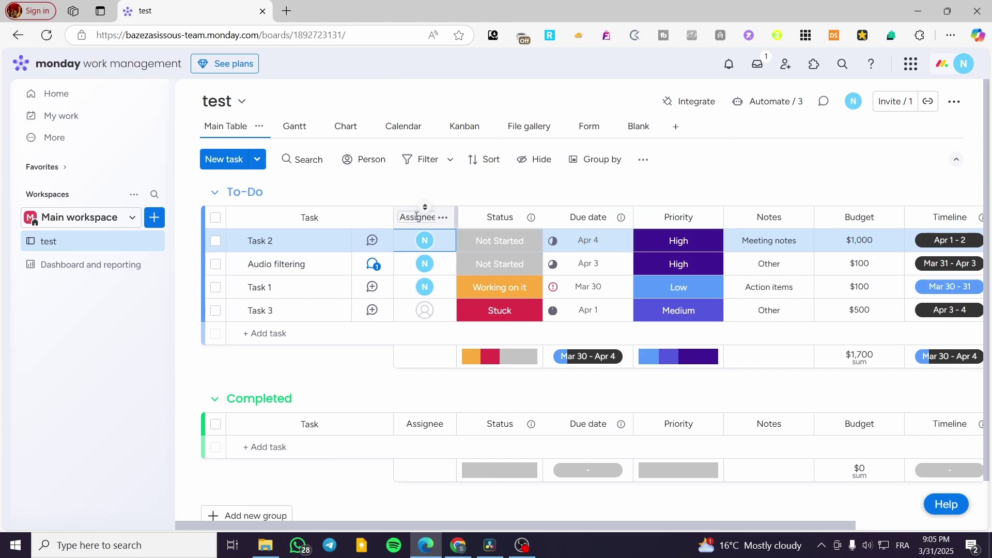
pyautogui.click(505, 240)
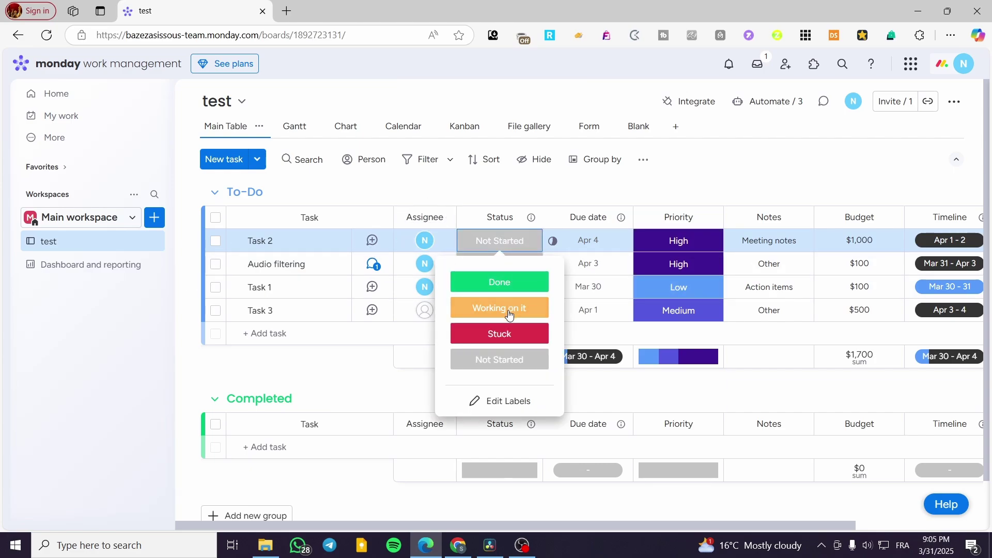
pyautogui.click(491, 308)
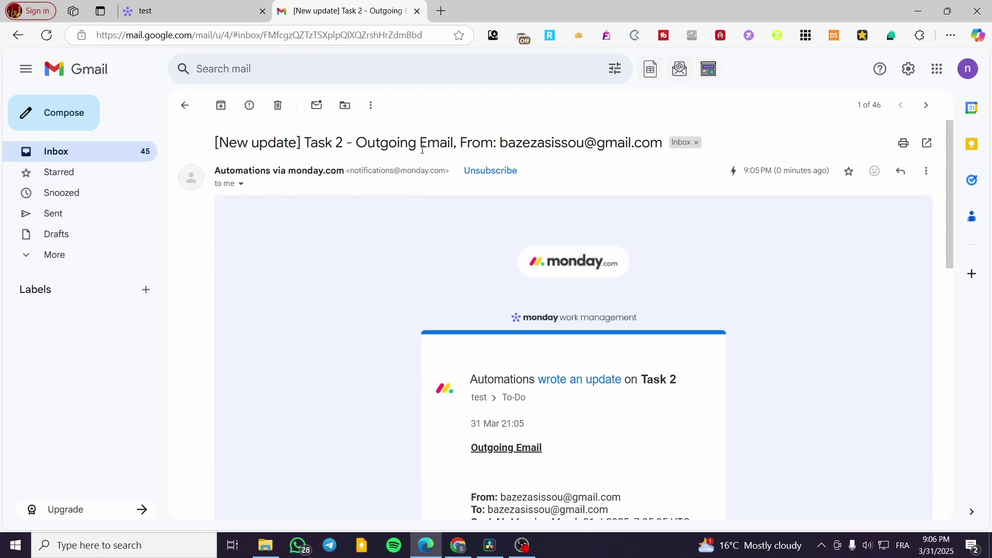
# Step: Read the automated Task 2 email in Gmail and download the PNG file from the link in its body
pyautogui.scroll(-4, 620, 181)
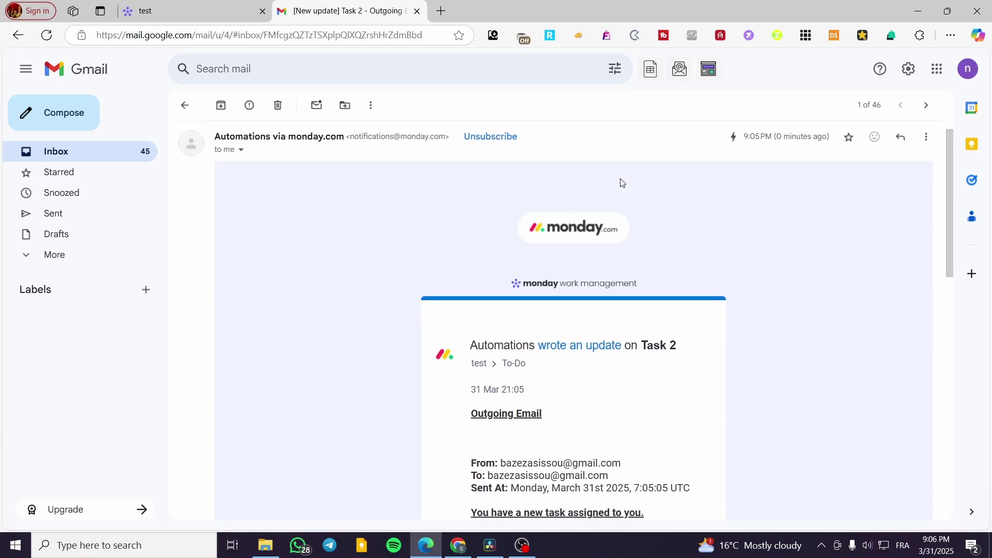
pyautogui.scroll(-1, 635, 227)
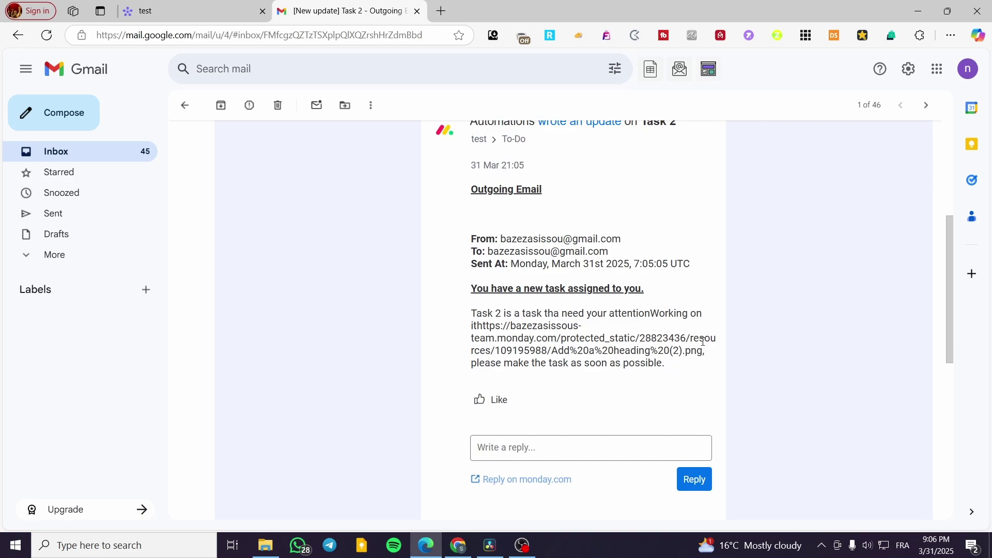
pyautogui.moveTo(702, 353); pyautogui.dragTo(499, 326)
pyautogui.click(479, 329)
pyautogui.click(476, 327)
pyautogui.moveTo(479, 326); pyautogui.dragTo(702, 351)
pyautogui.rightClick(567, 330)
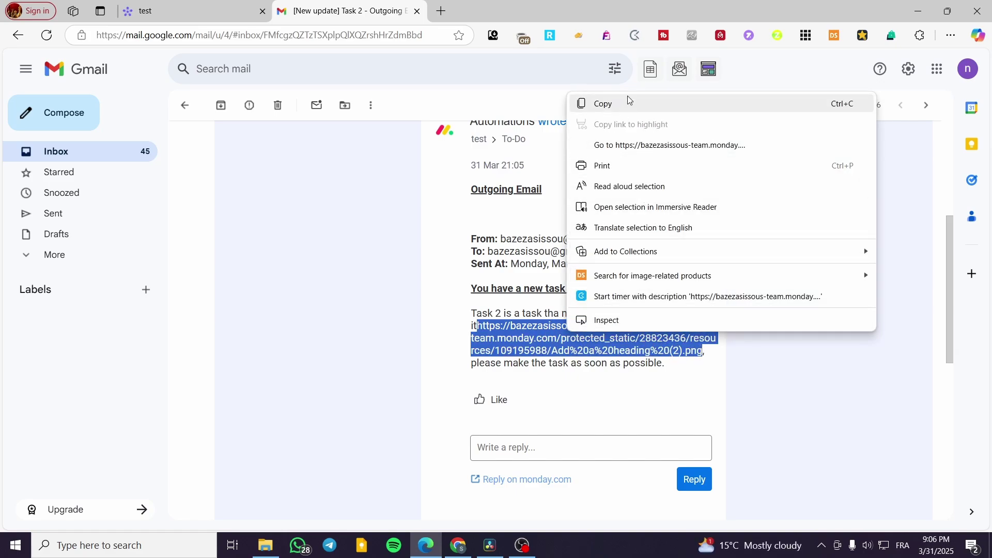
pyautogui.click(645, 142)
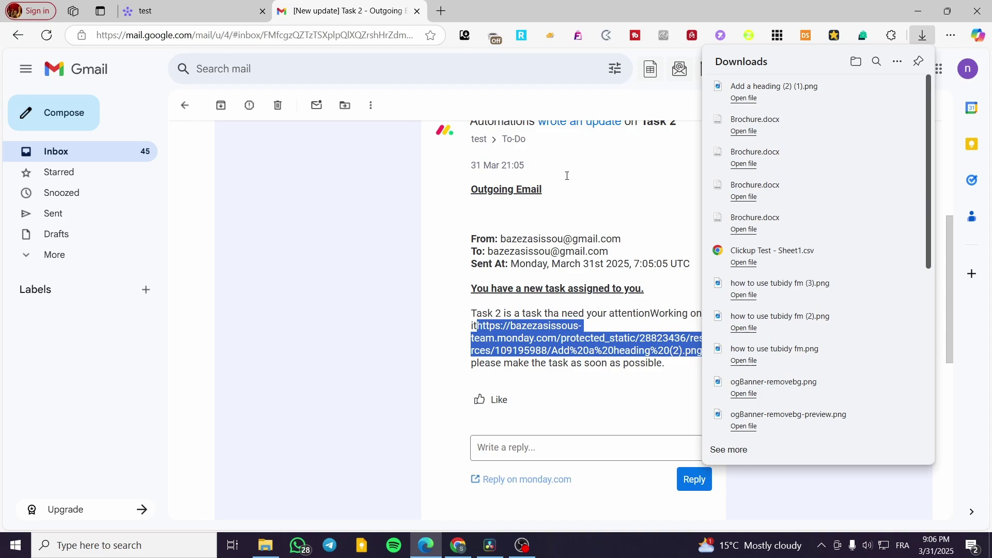
# Step: View the downloaded image "Add a heading (2) (1).png", and close both it and the Gmail email
pyautogui.click(746, 99)
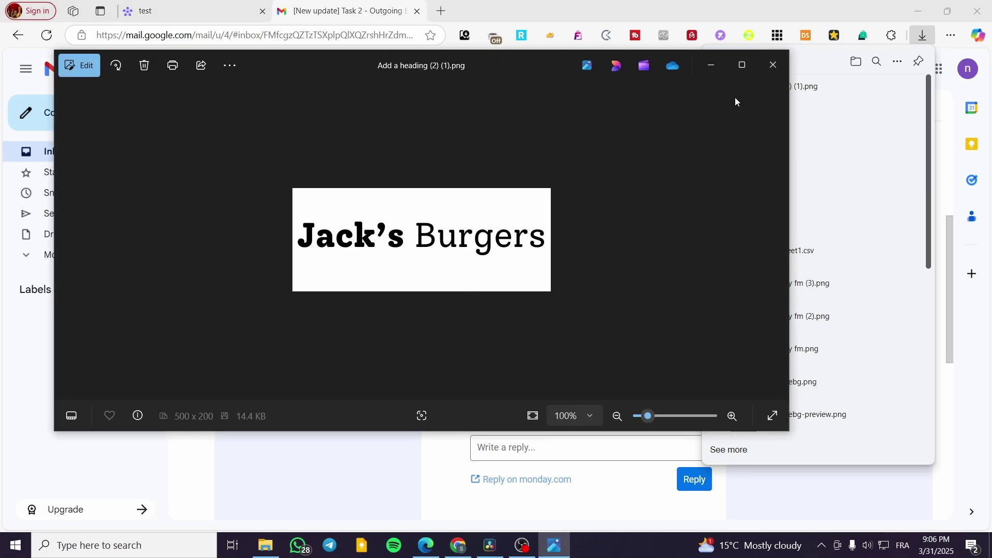
pyautogui.click(773, 65)
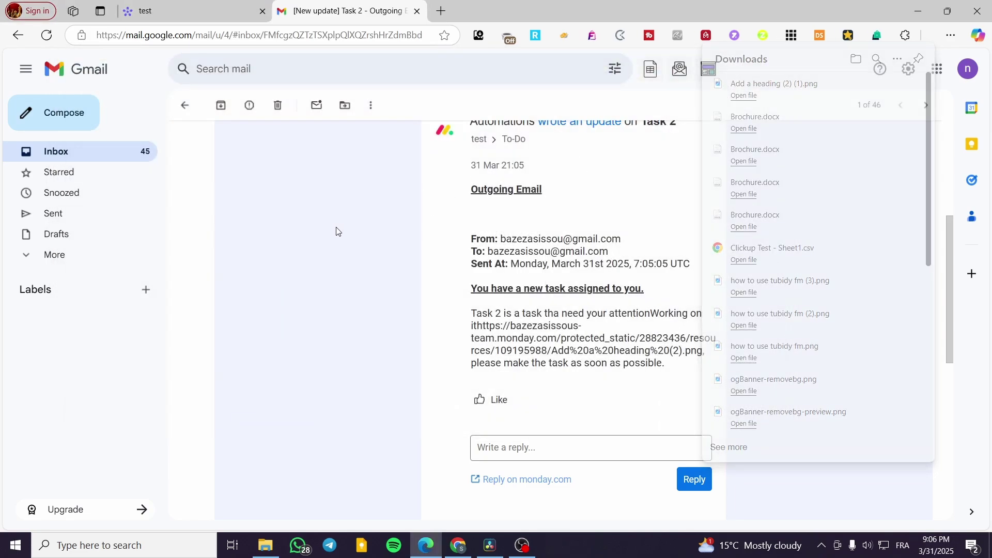
pyautogui.click(417, 11)
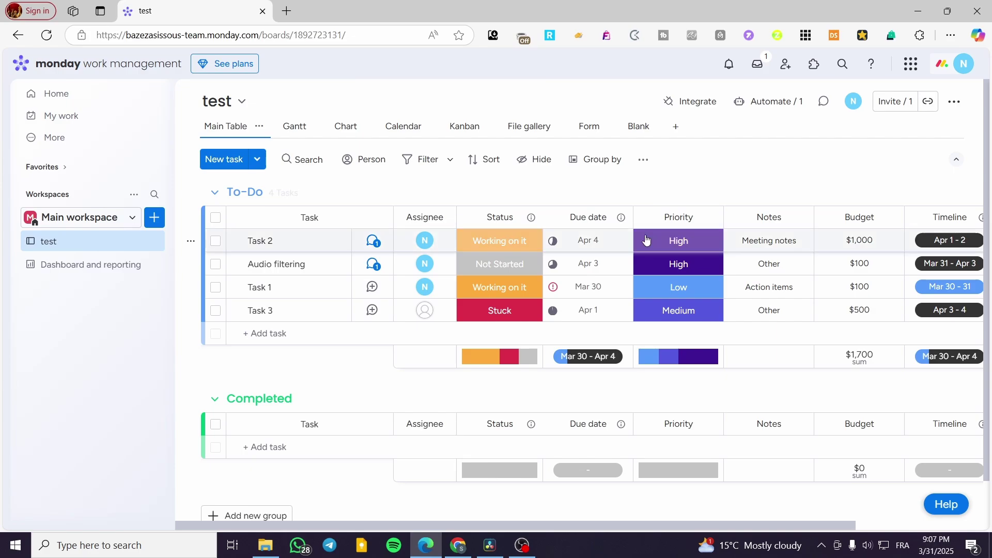
# Step: Start a new automation on the test board, triggered when Status changes to Working on it
pyautogui.click(768, 102)
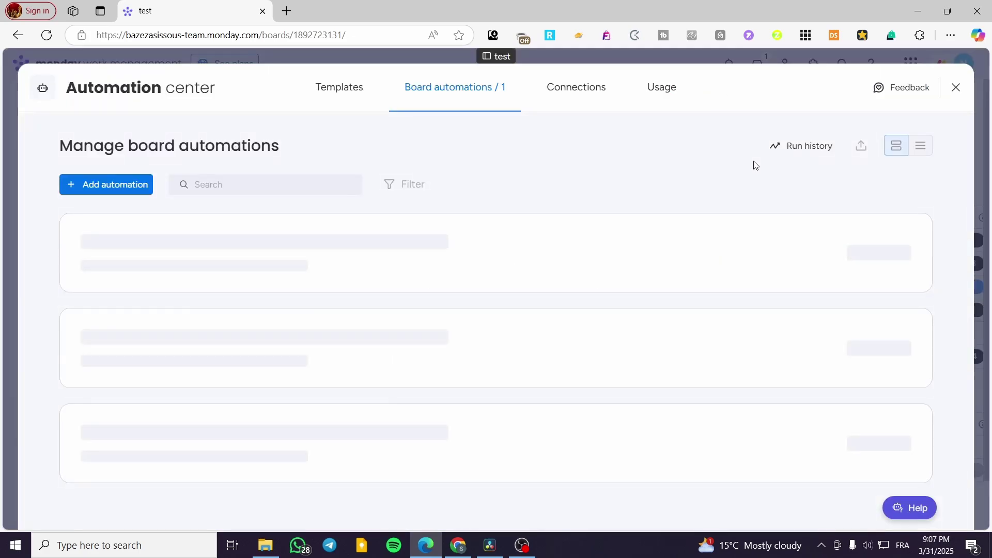
pyautogui.click(129, 186)
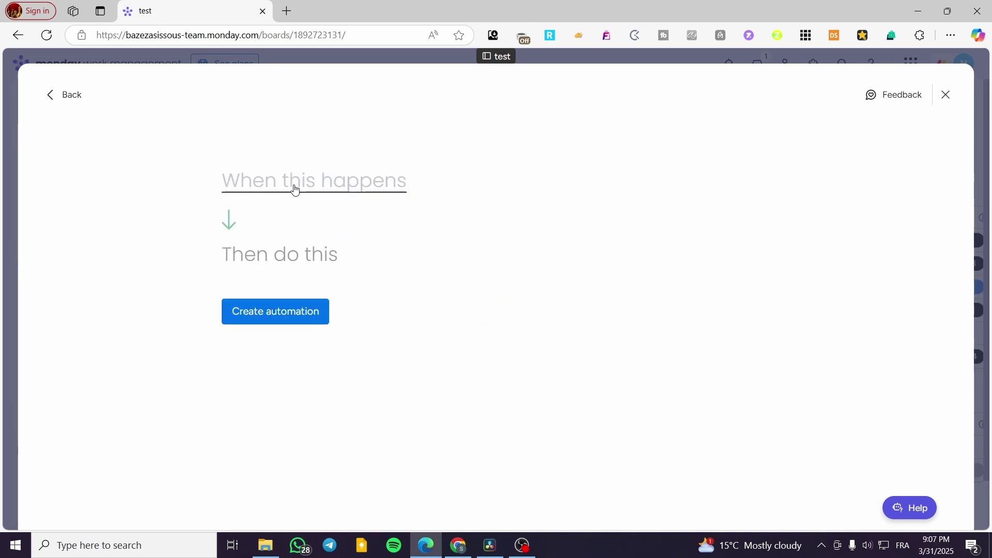
pyautogui.click(334, 186)
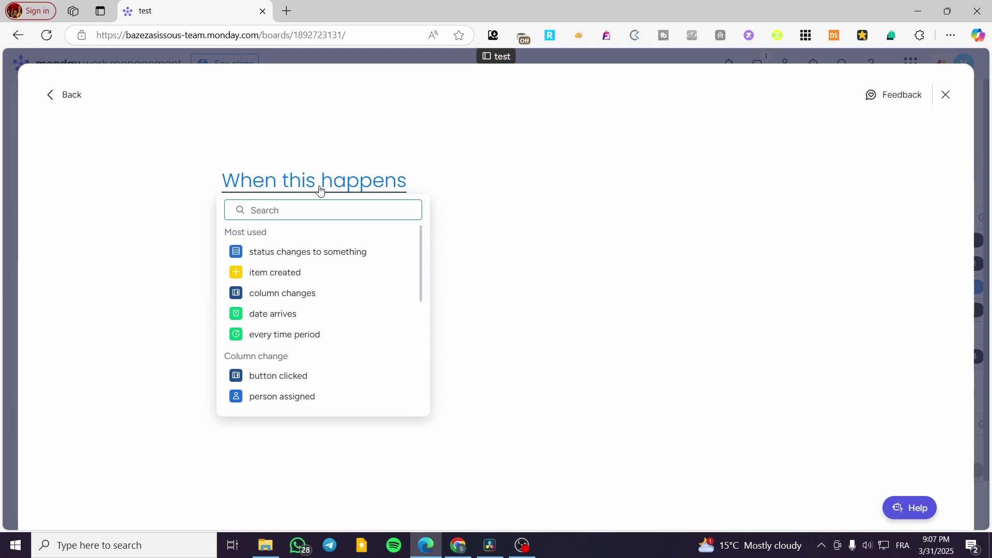
pyautogui.click(285, 254)
pyautogui.click(328, 184)
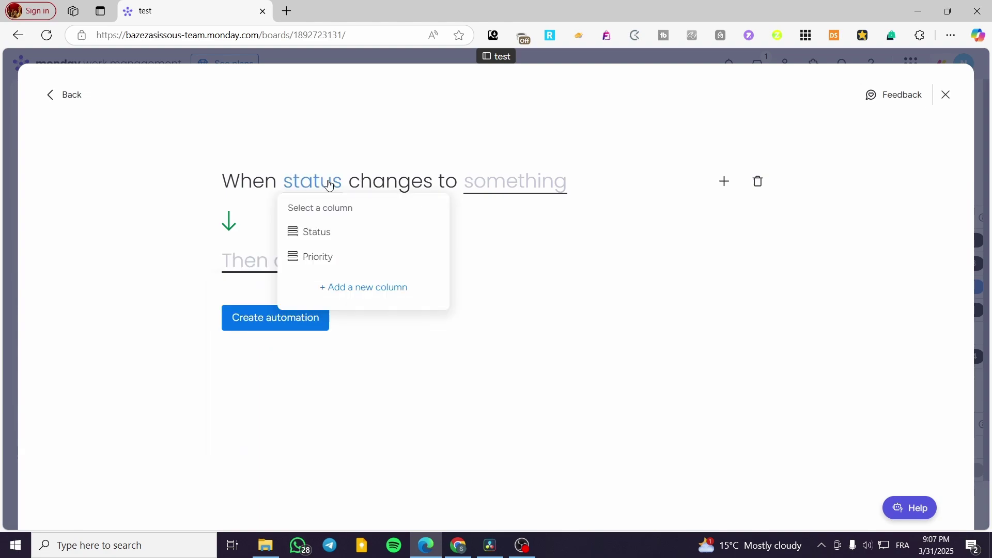
pyautogui.click(330, 238)
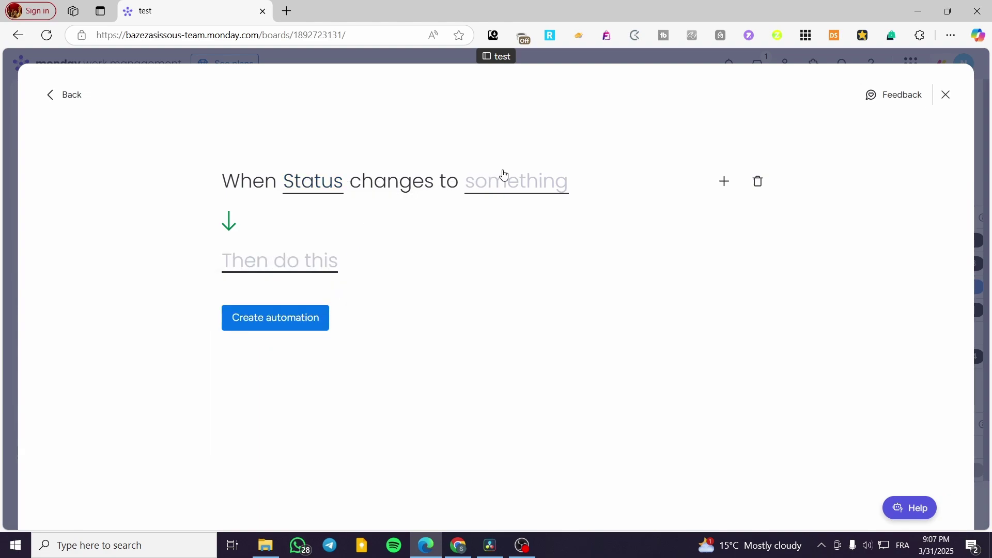
pyautogui.click(500, 190)
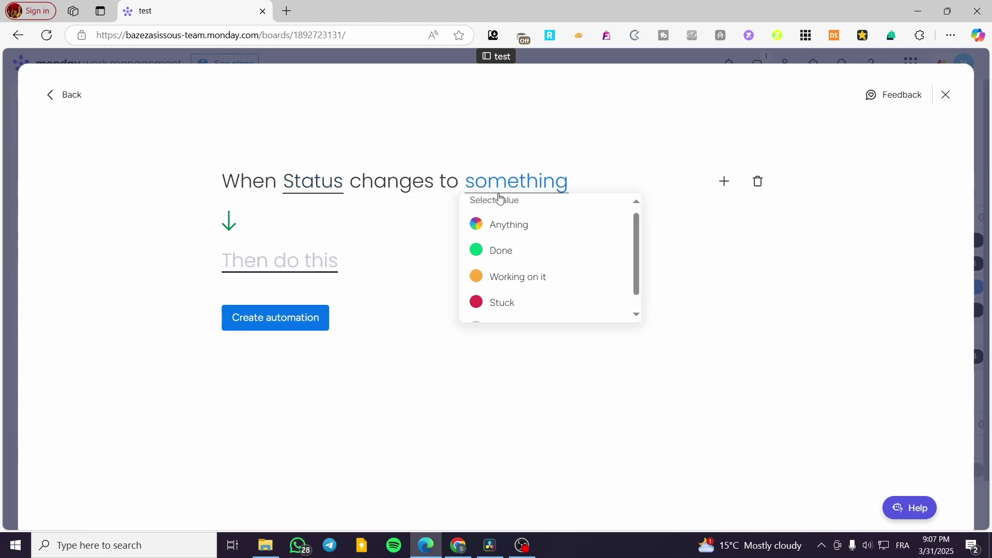
pyautogui.click(526, 280)
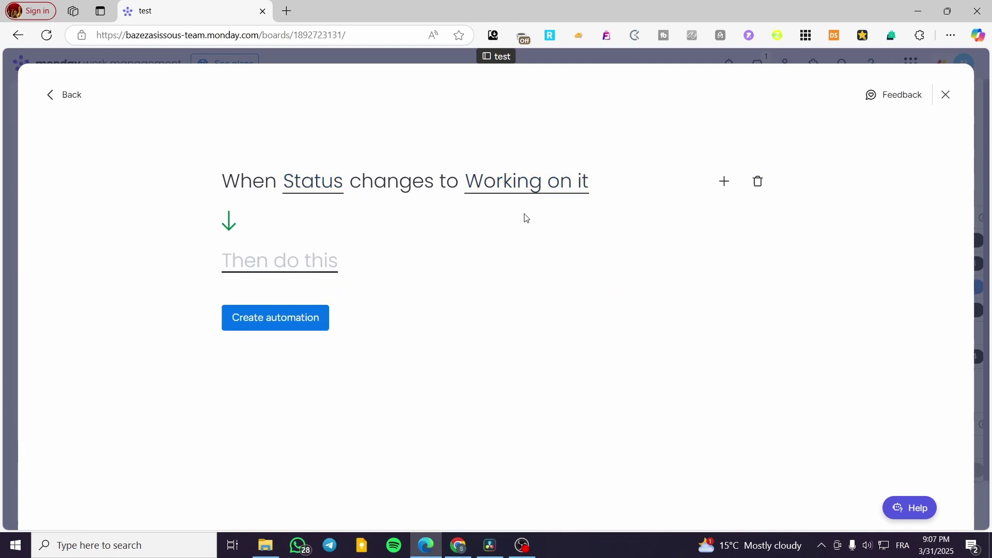
# Step: Add a notify action to the automation and begin its message with the greeting "Hey {task's Assignee} ," on its own line
pyautogui.click(270, 265)
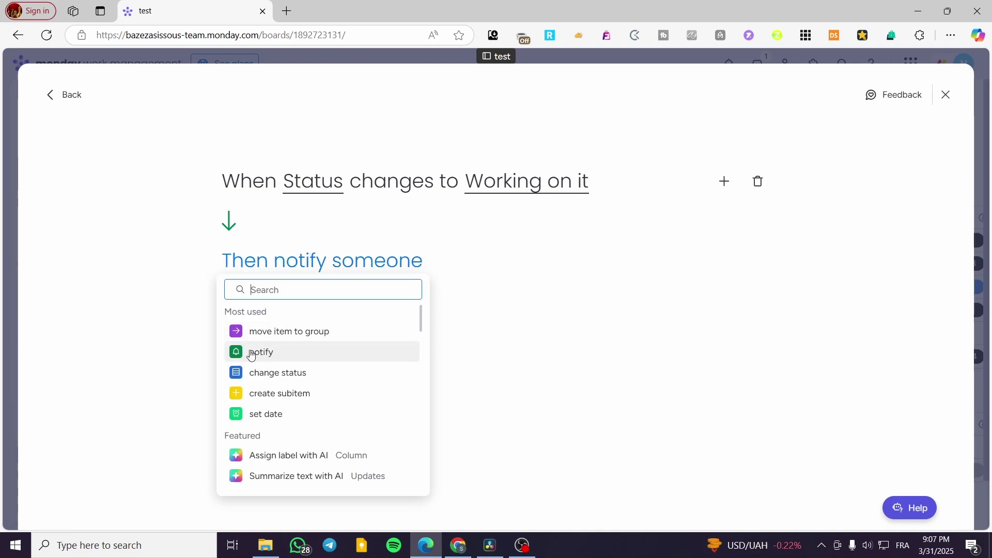
pyautogui.click(288, 357)
pyautogui.click(310, 270)
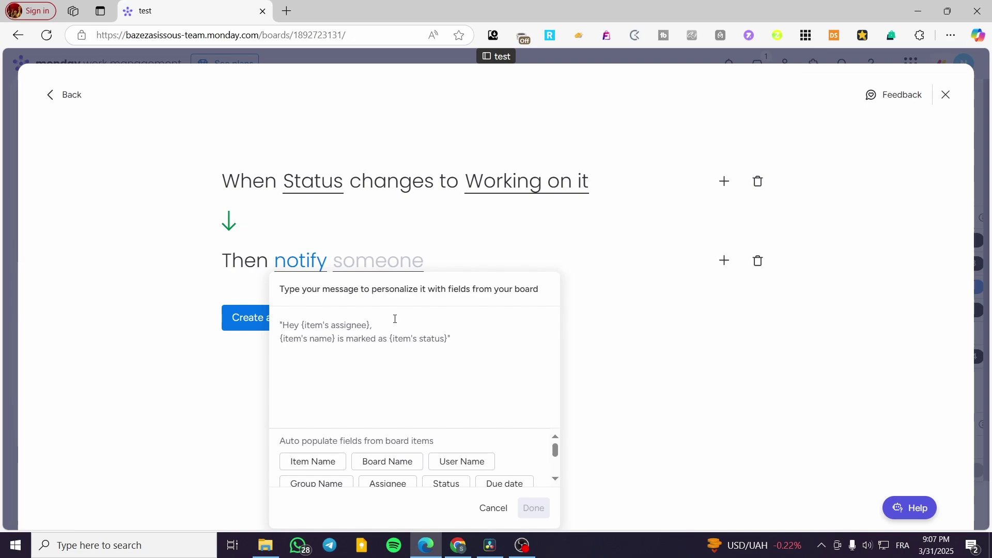
pyautogui.write('Hey')
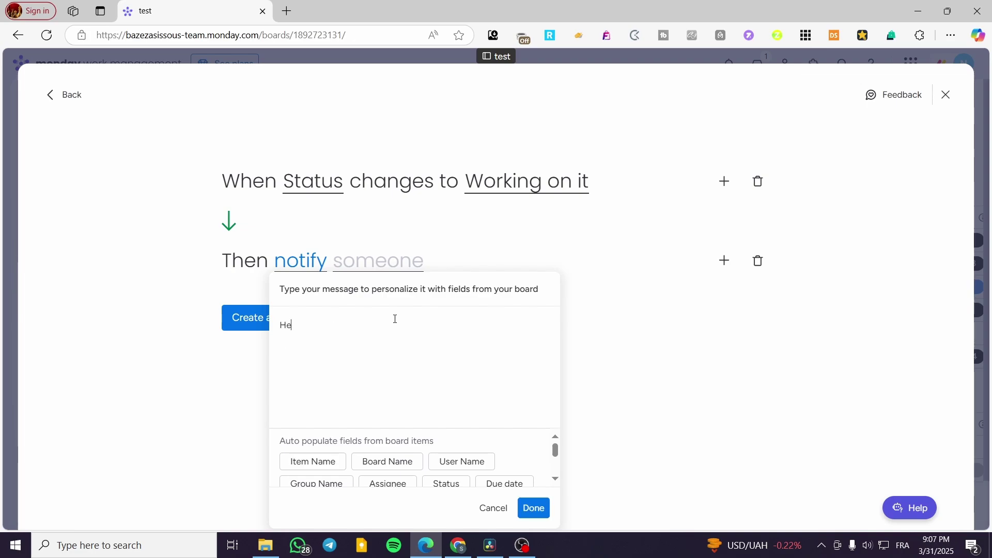
pyautogui.press('BackSpace')
pyautogui.press('BackSpace')
pyautogui.press('BackSpace')
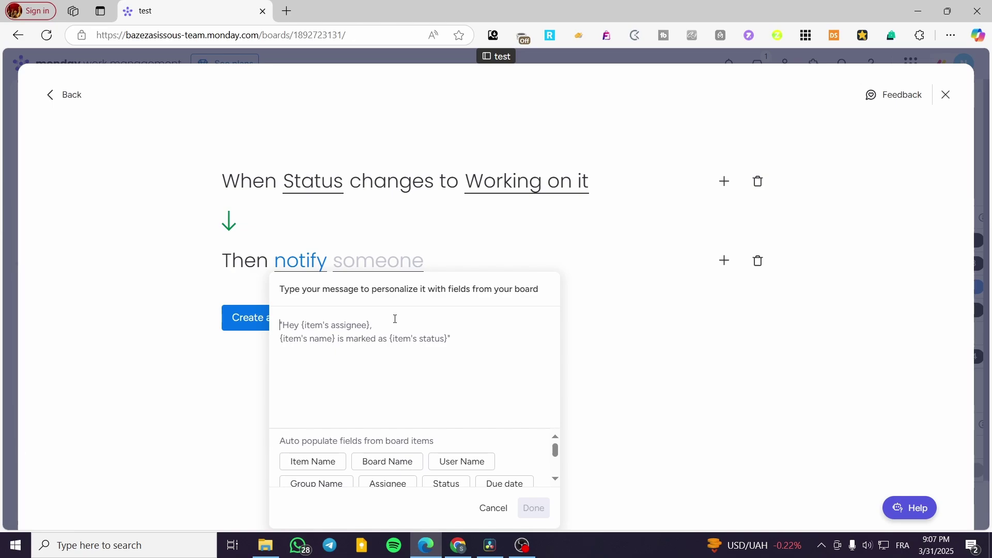
pyautogui.write('Hey')
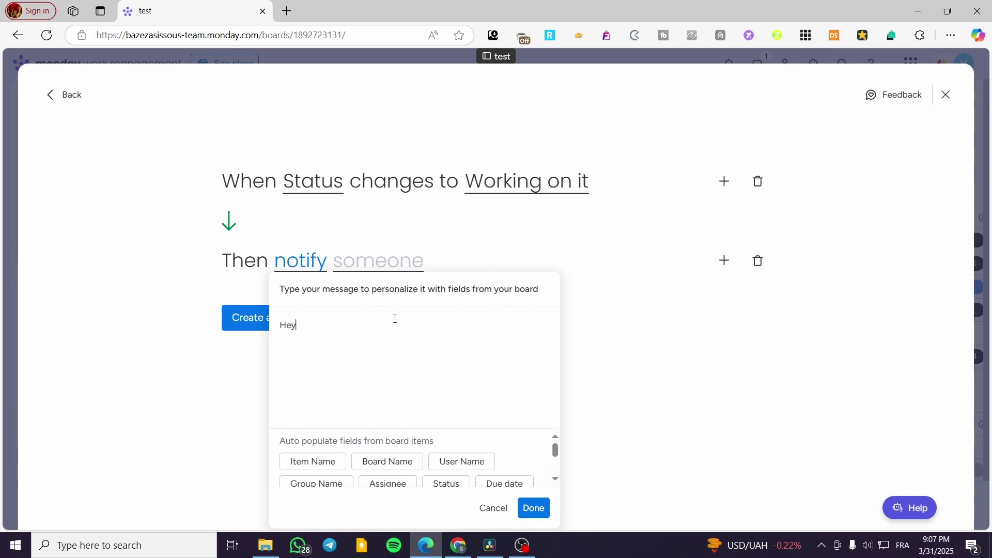
pyautogui.scroll(-3, 410, 441)
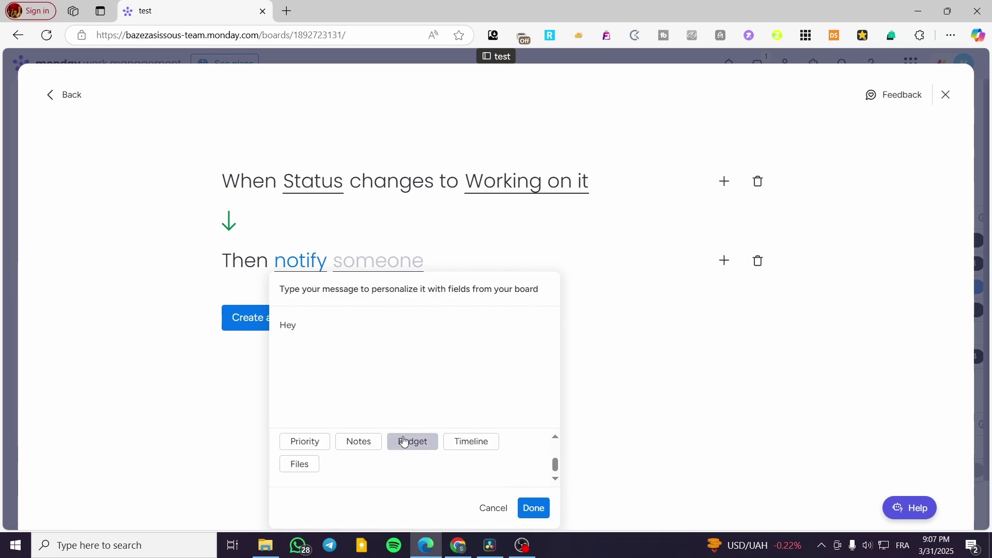
pyautogui.scroll(3, 405, 461)
pyautogui.click(400, 481)
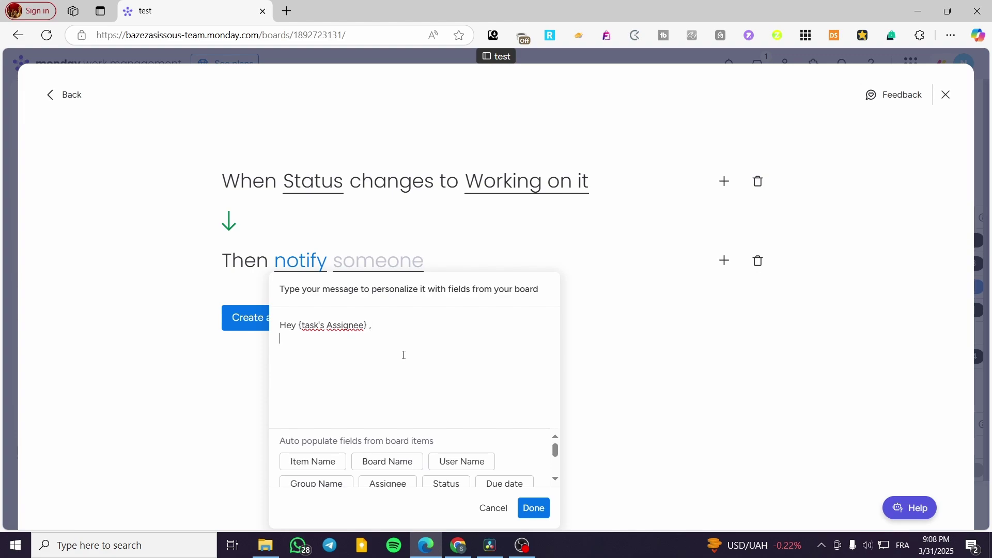
pyautogui.press('Return')
# Step: Complete the notification message with the second line "this is the task that you are needed in {task's Files}" and save it
pyautogui.scroll(-3, 448, 460)
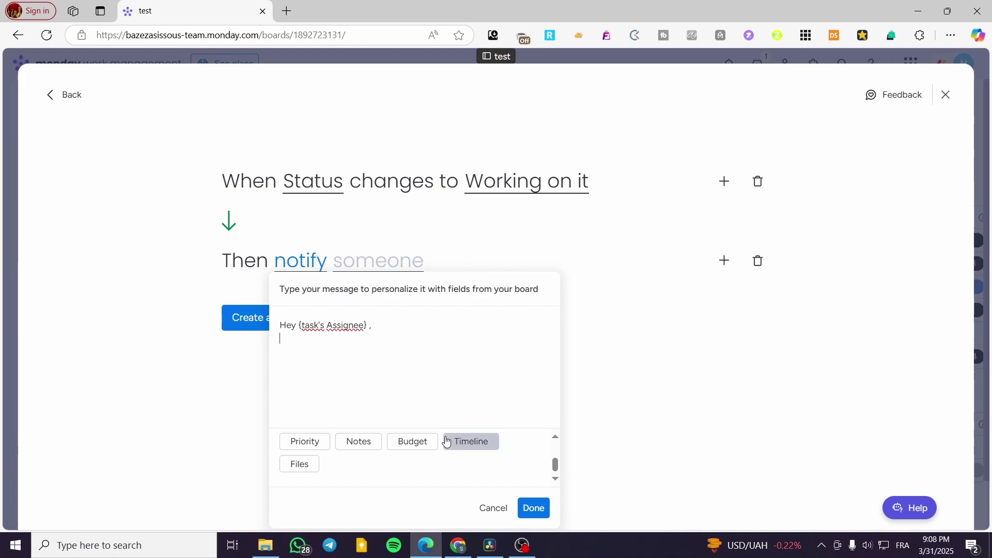
pyautogui.write('this is the task that')
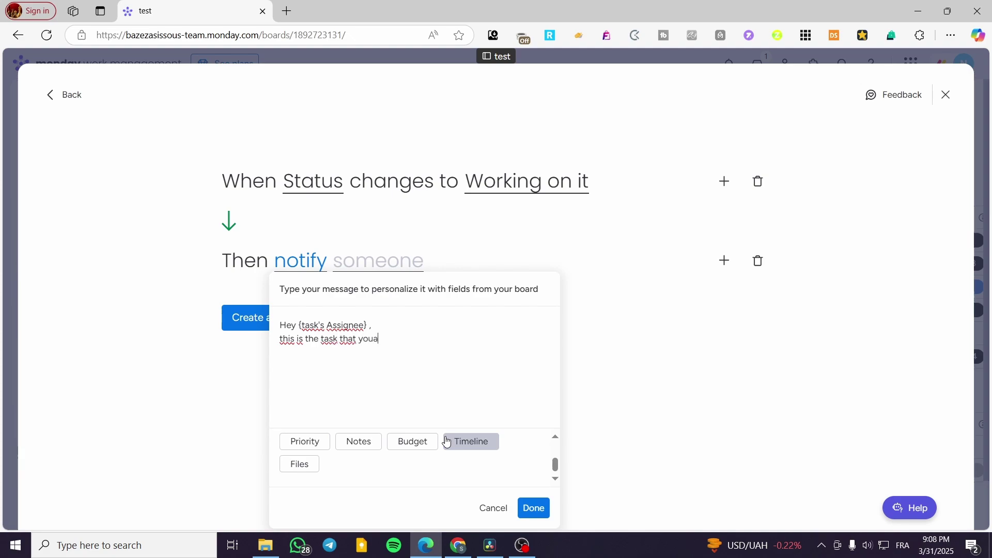
pyautogui.write(' you are needed in')
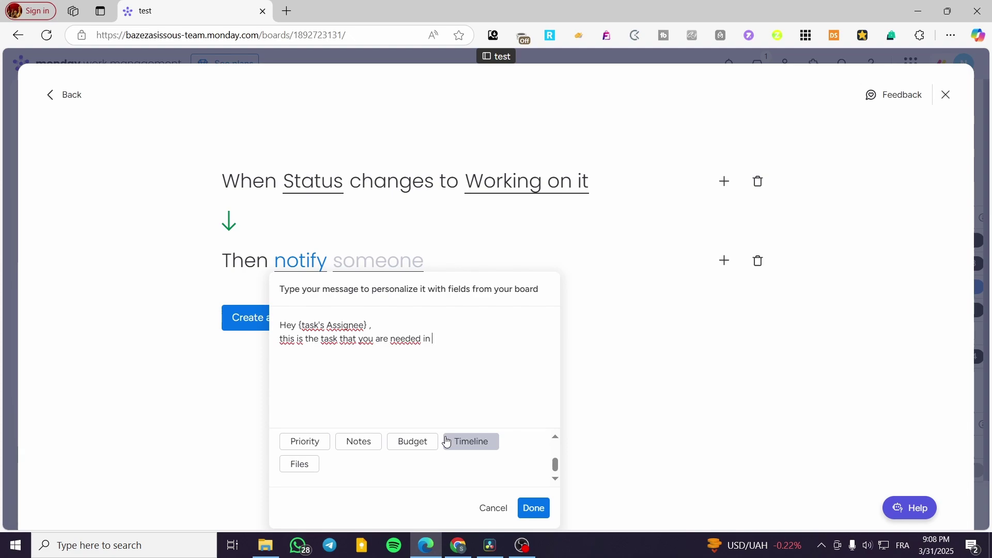
pyautogui.click(313, 463)
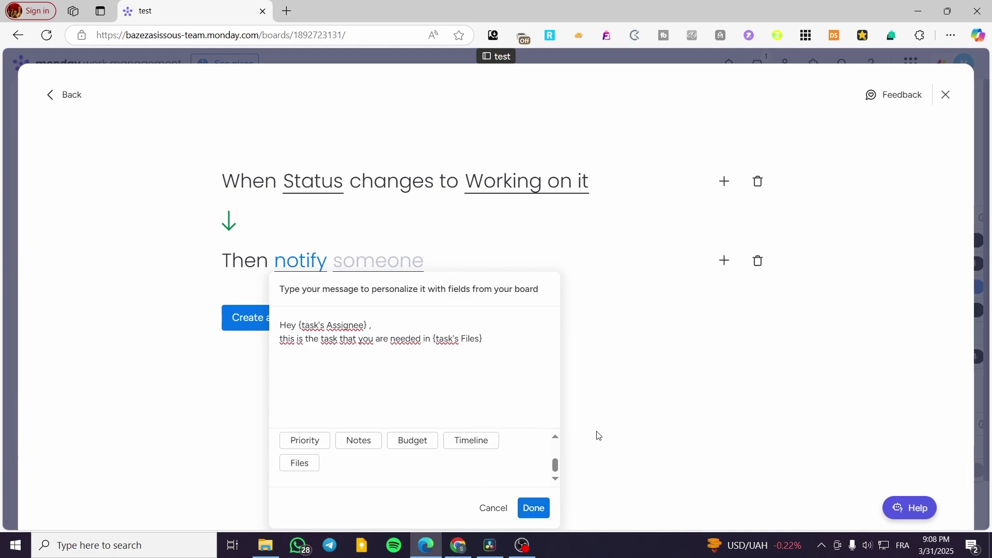
pyautogui.click(532, 512)
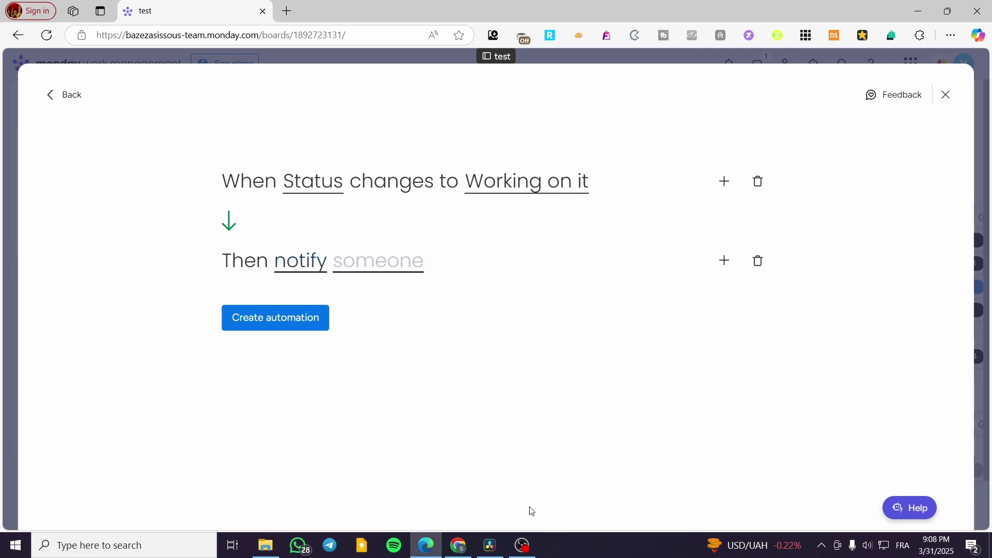
# Step: Set the notification's recipient to the Assignee people column, create the automation, and return to the test board
pyautogui.click(369, 262)
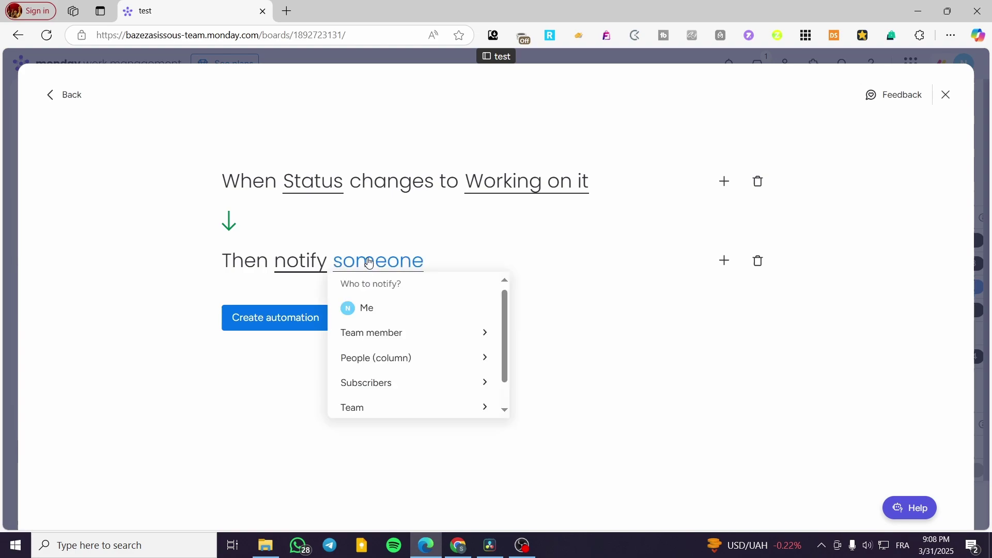
pyautogui.scroll(-1, 416, 337)
pyautogui.click(419, 338)
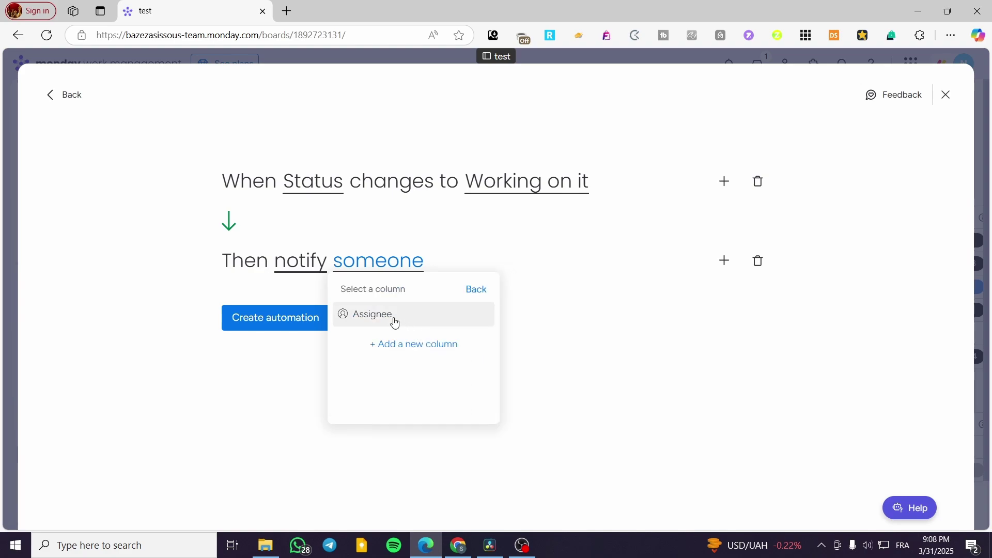
pyautogui.click(389, 316)
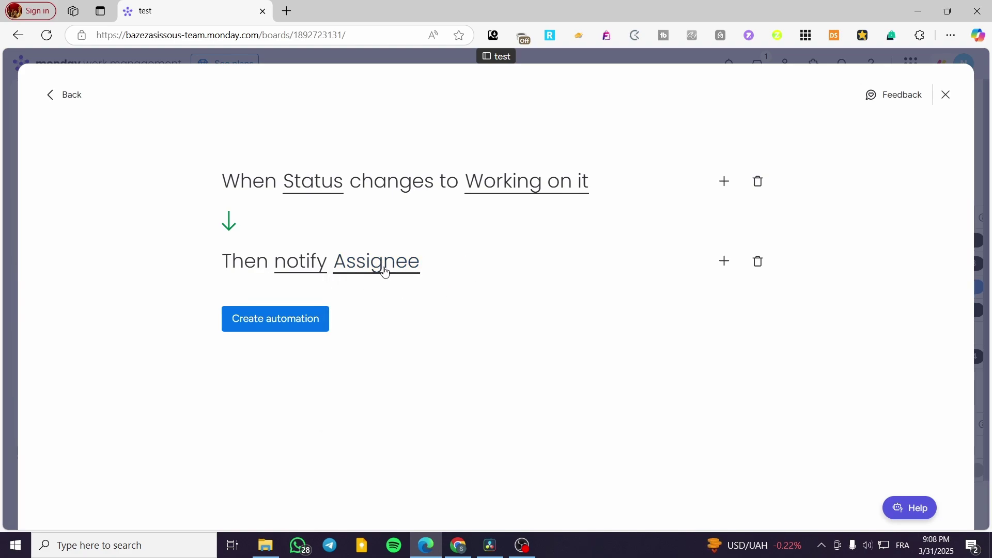
pyautogui.click(306, 318)
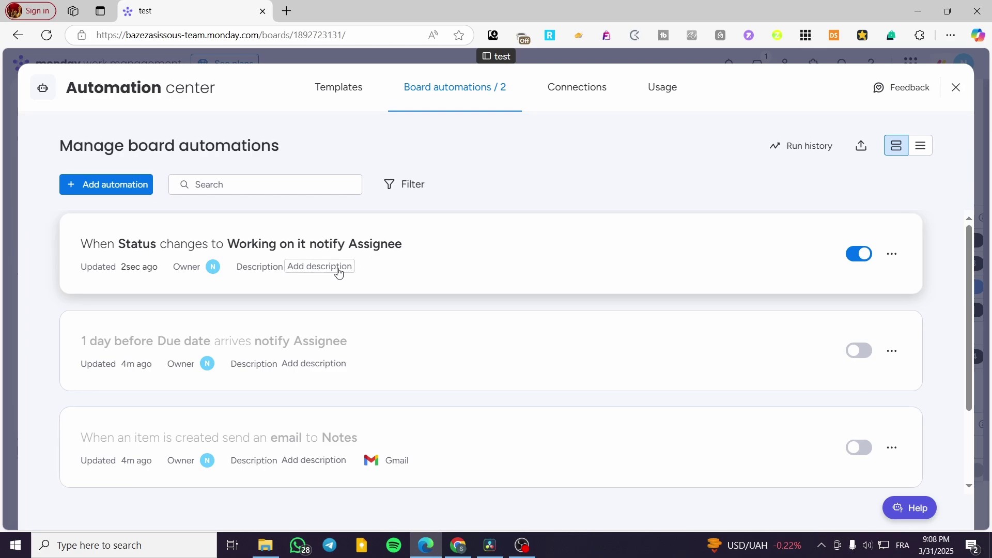
pyautogui.click(957, 87)
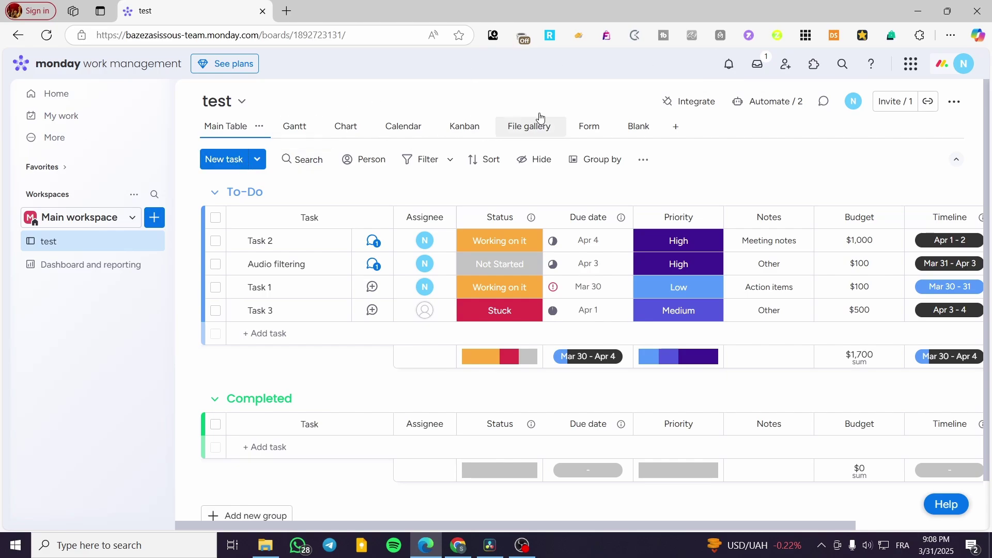
pyautogui.click(910, 64)
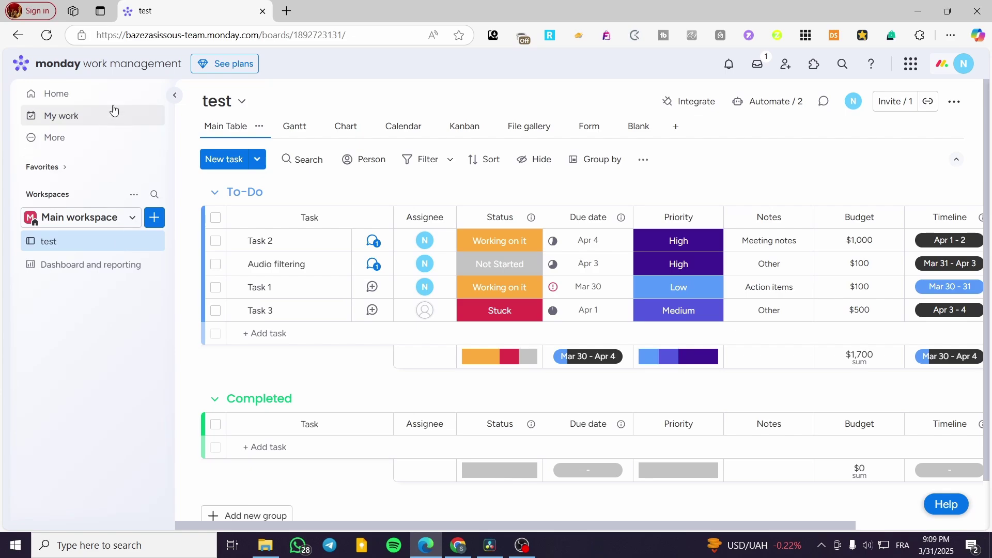
pyautogui.moveTo(105, 141)
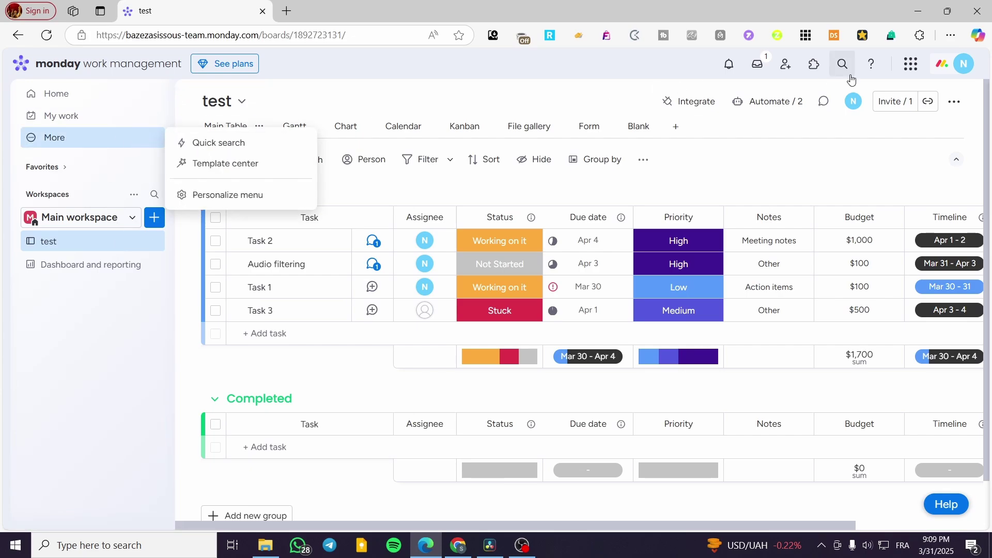
# Step: Check the notifications list, open its notification settings, and review the system notification options for monday.com and email
pyautogui.click(730, 65)
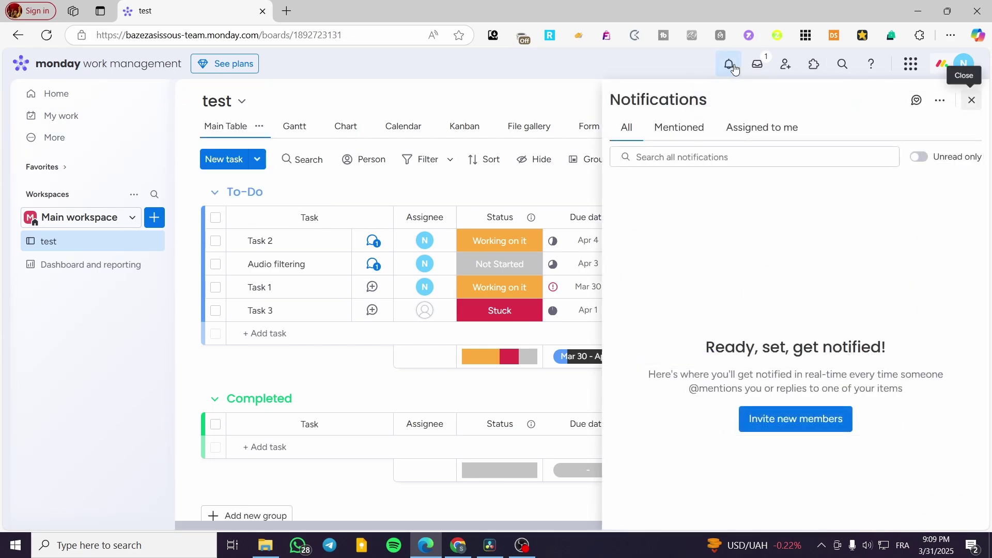
pyautogui.click(940, 101)
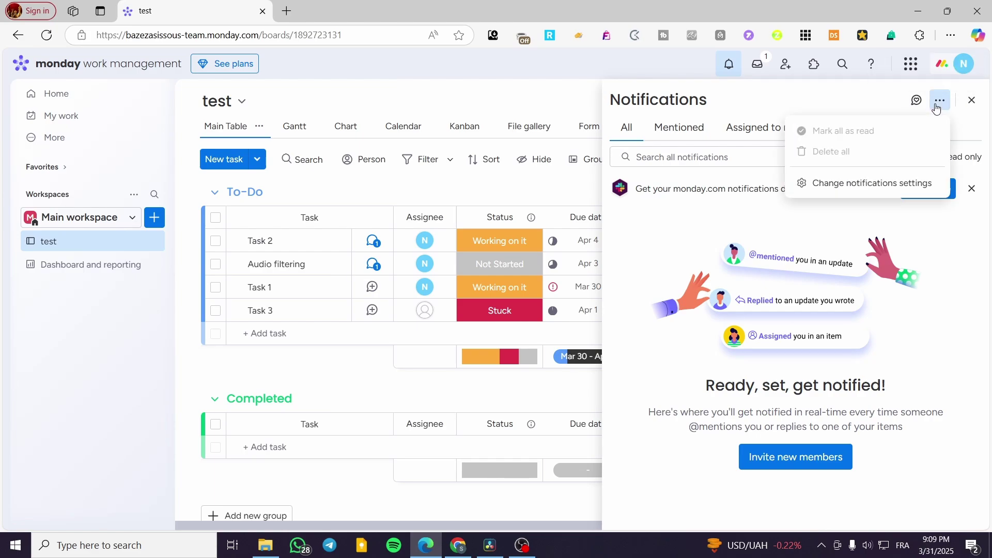
pyautogui.click(868, 182)
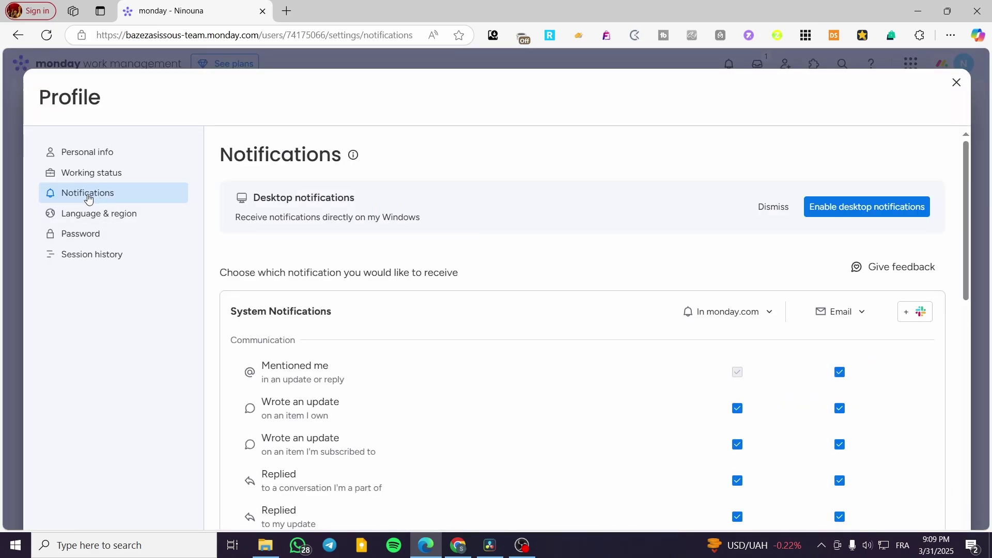
pyautogui.scroll(-3, 525, 250)
pyautogui.scroll(-4, 313, 250)
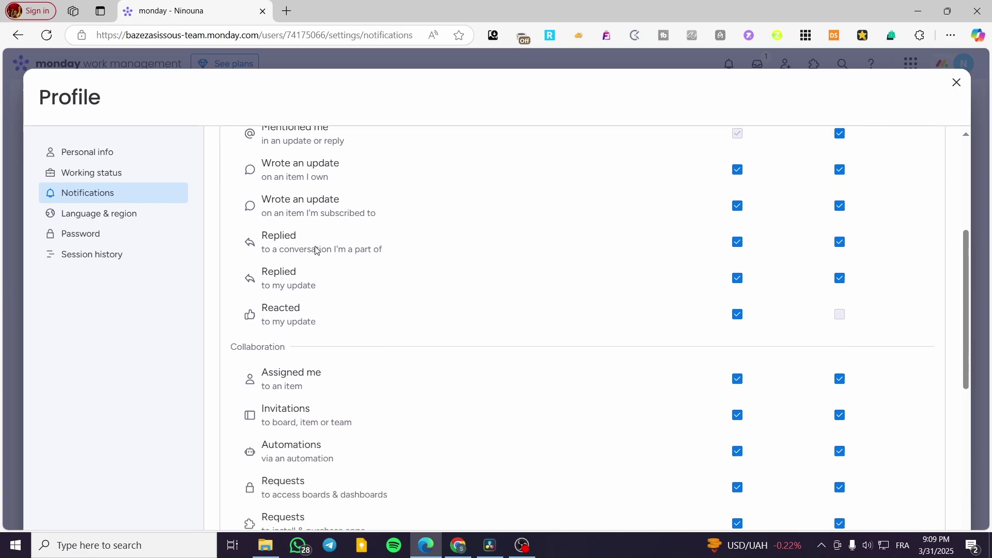
pyautogui.scroll(-3, 742, 270)
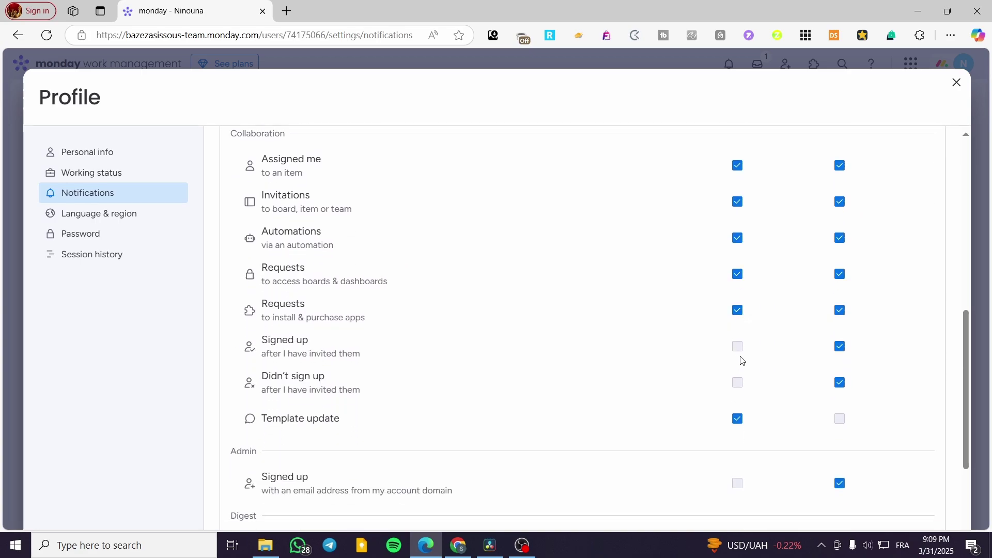
pyautogui.scroll(-3, 808, 348)
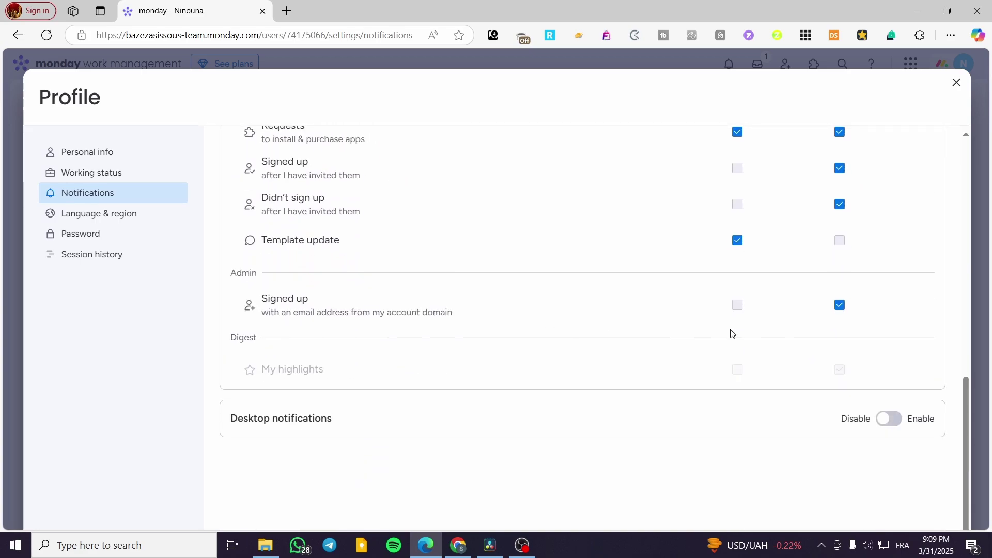
# Step: Try to enable desktop notifications, dismiss the browser's permission request, and close the profile settings to return to the board
pyautogui.click(892, 419)
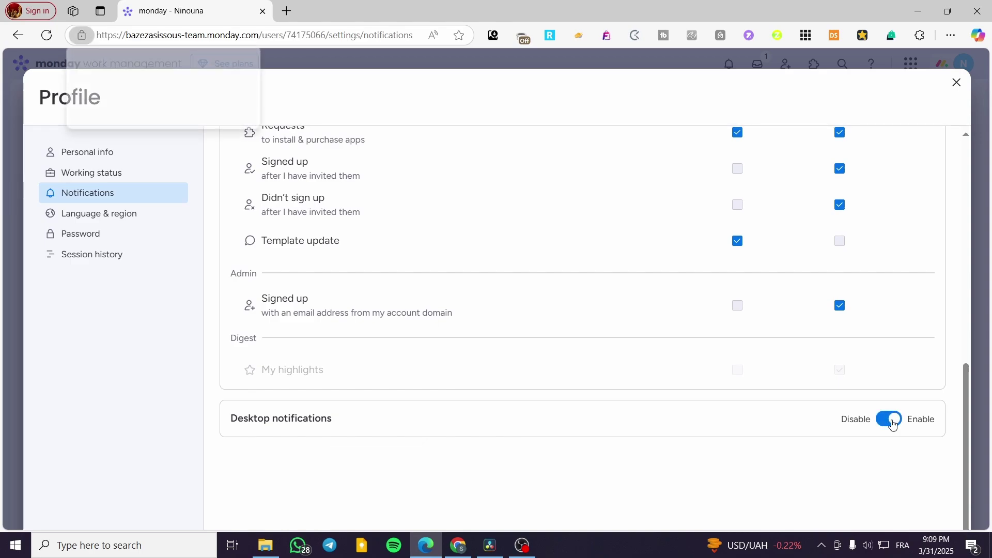
pyautogui.click(246, 55)
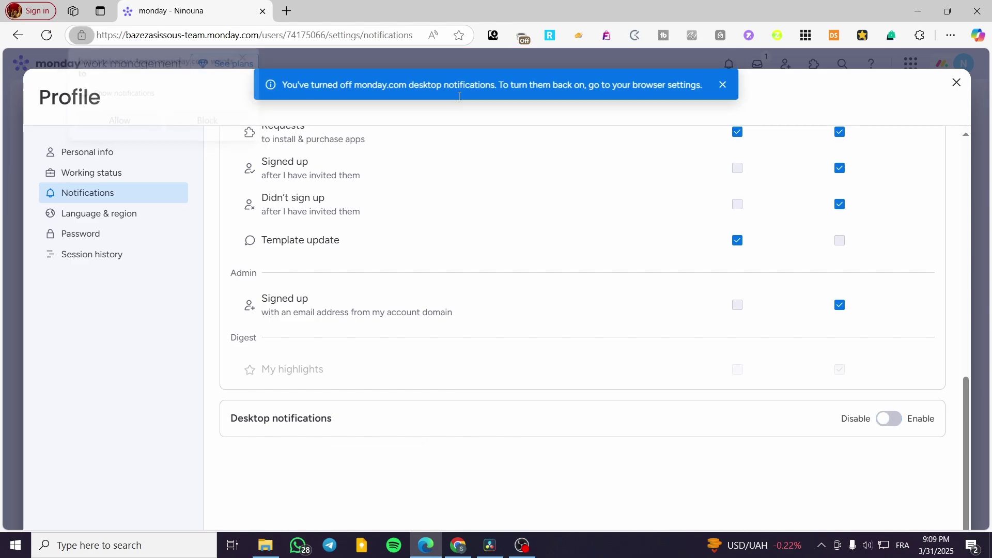
pyautogui.click(957, 83)
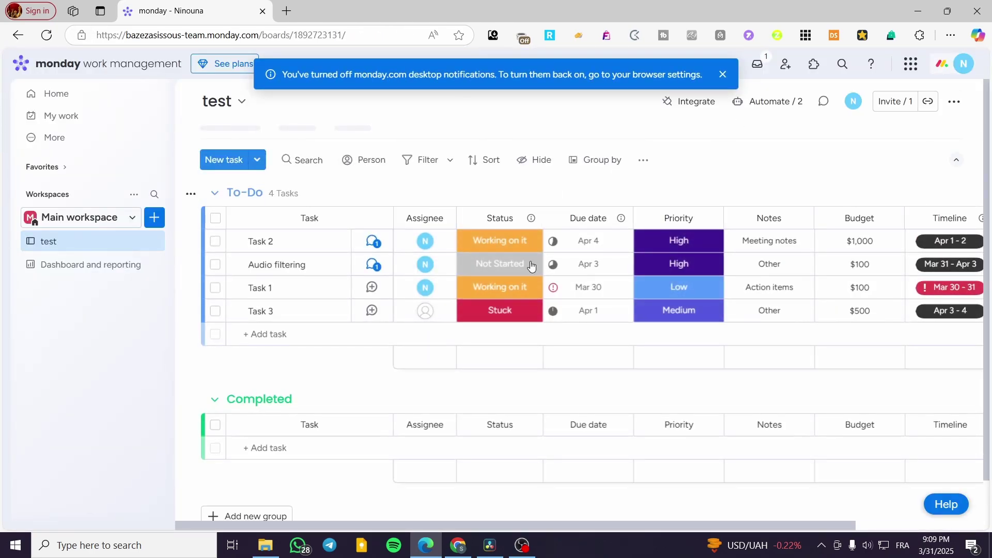
pyautogui.click(723, 74)
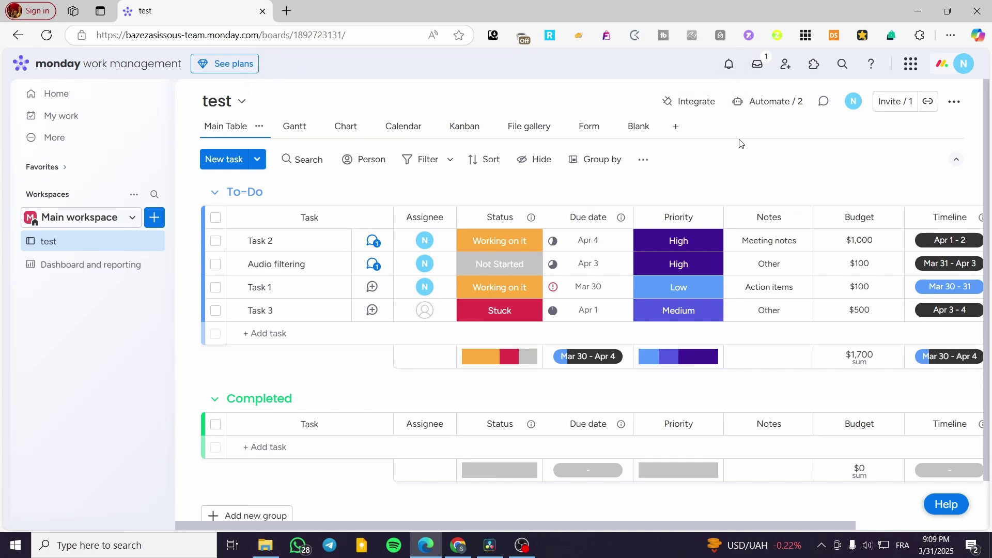